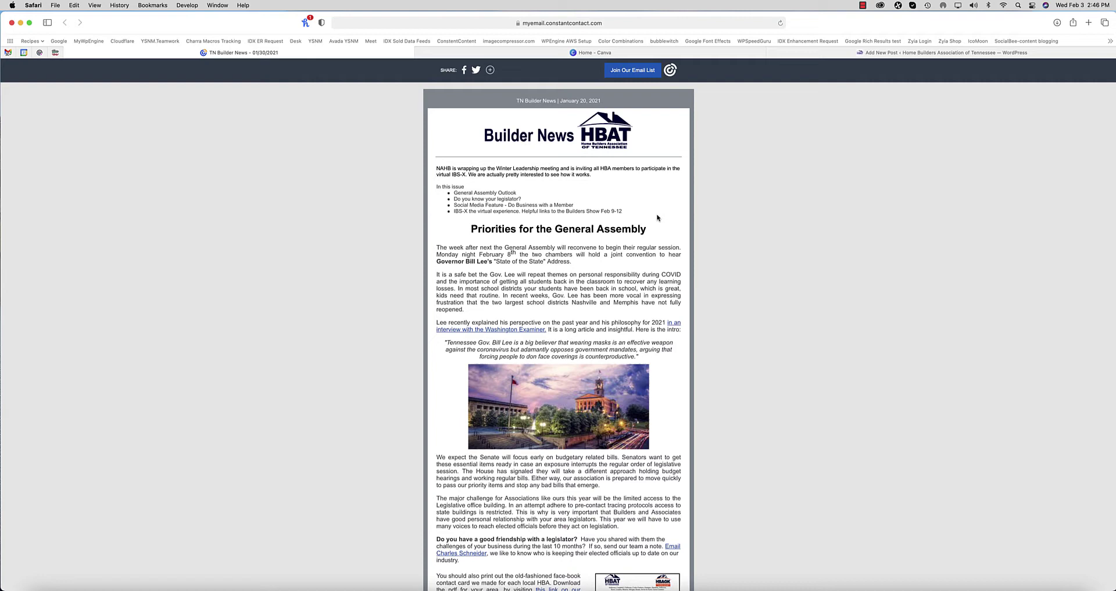
Step: Check the newsletter page's full web address and scroll through the page
left_click(605, 23)
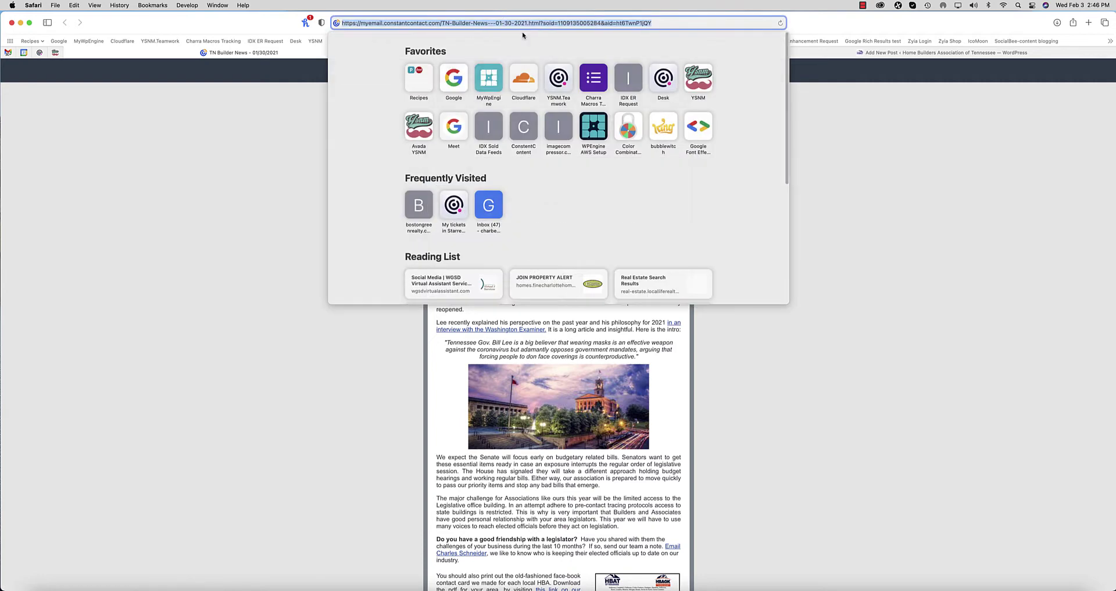
left_click(446, 342)
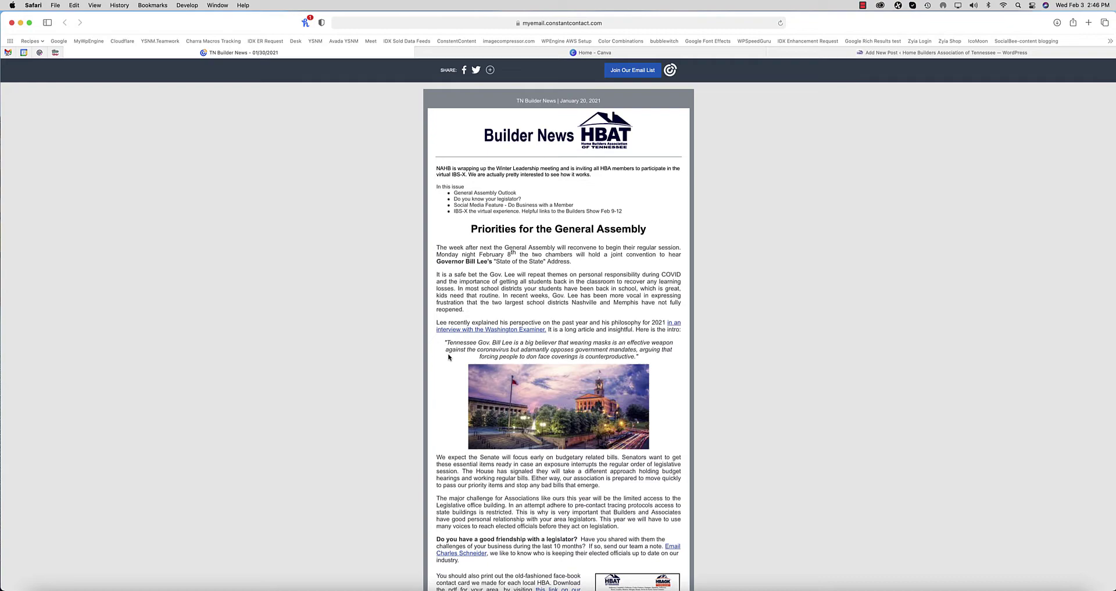
scroll(448, 357, "down", 20)
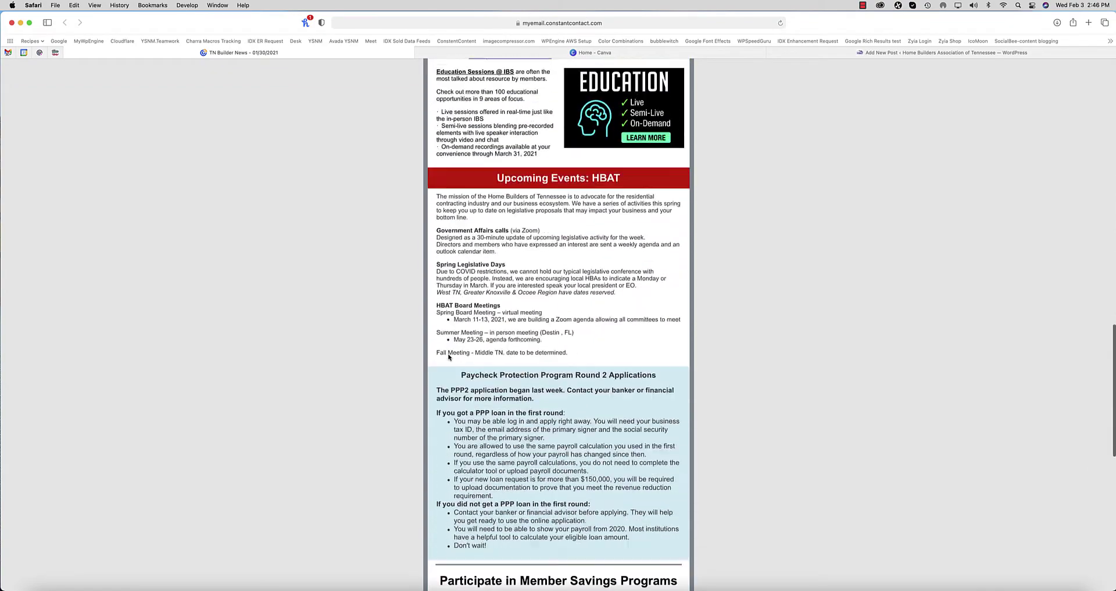
scroll(448, 357, "down", 5)
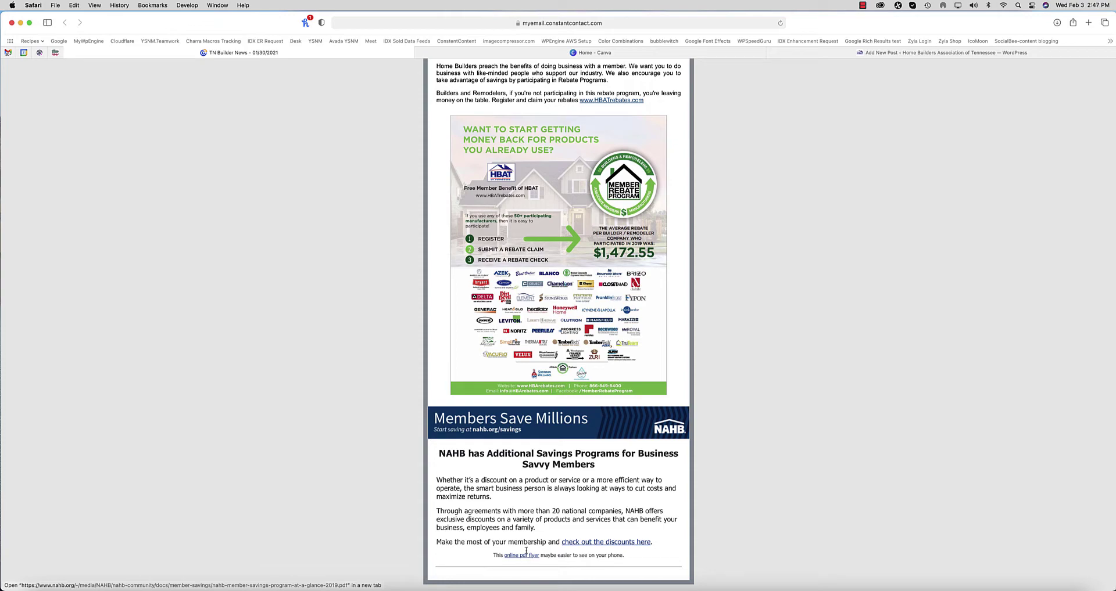
scroll(560, 463, "up", 20)
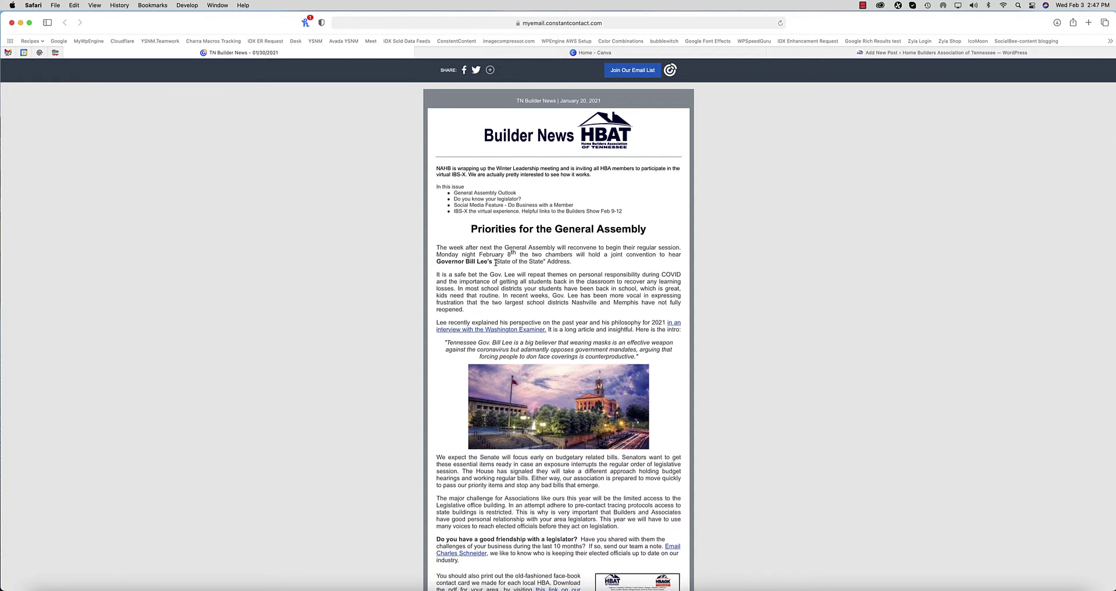
Step: Open the newsletter's page source in Web Inspector and copy all of its HTML
right_click(384, 244)
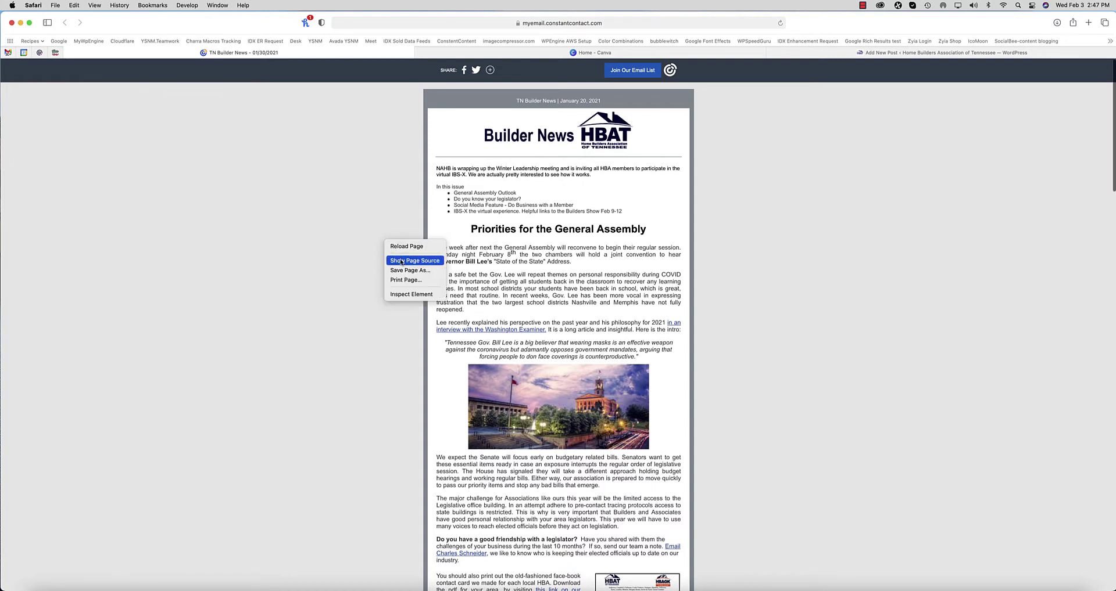
left_click(401, 262)
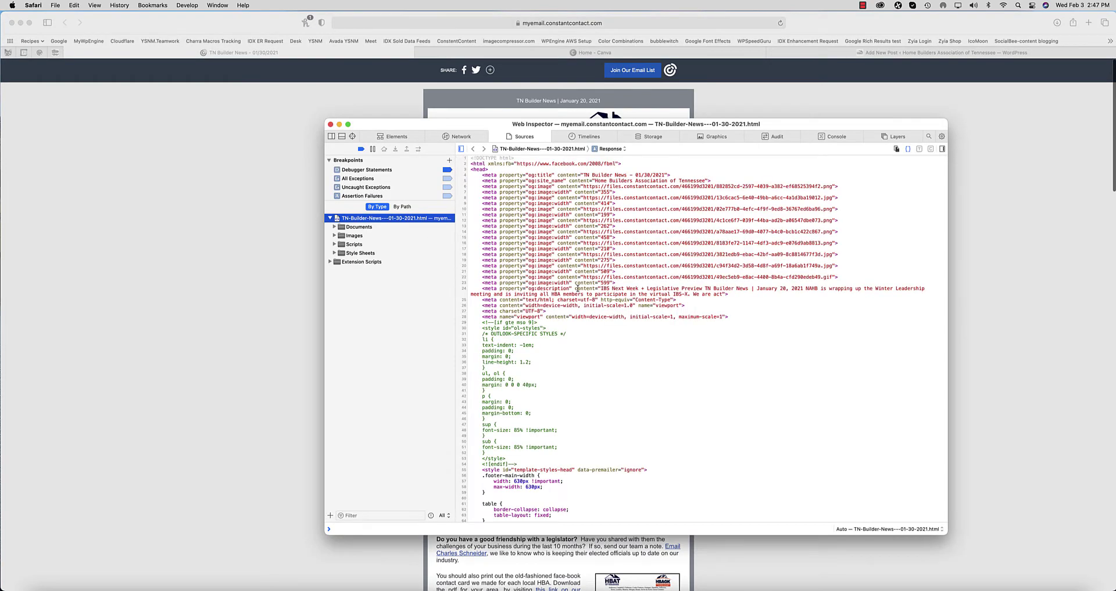
left_click(577, 289)
key("super+a")
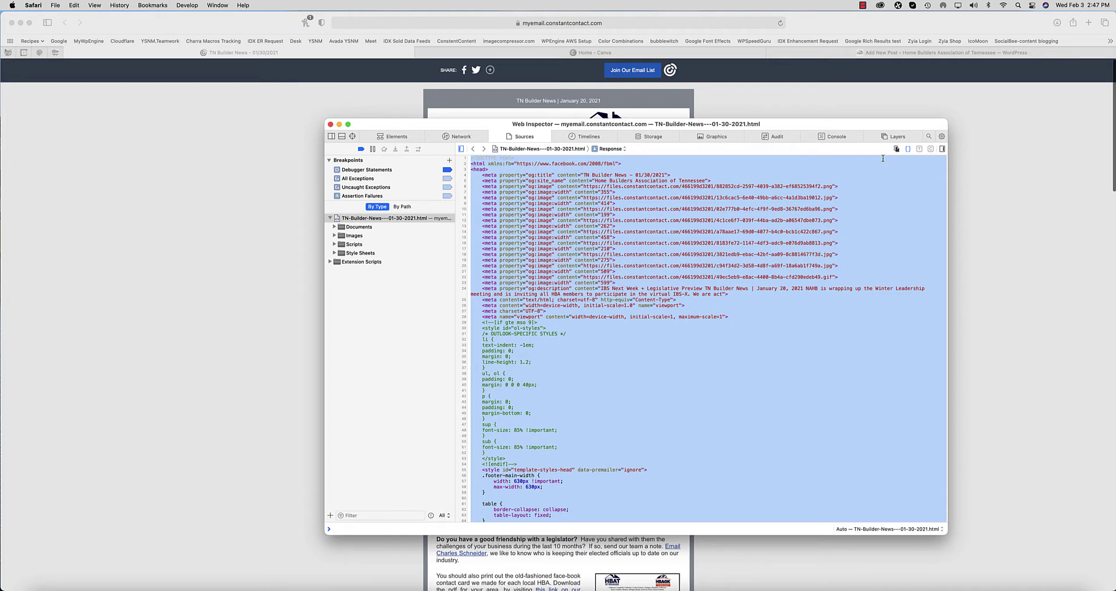
key("super+c")
right_click(595, 277)
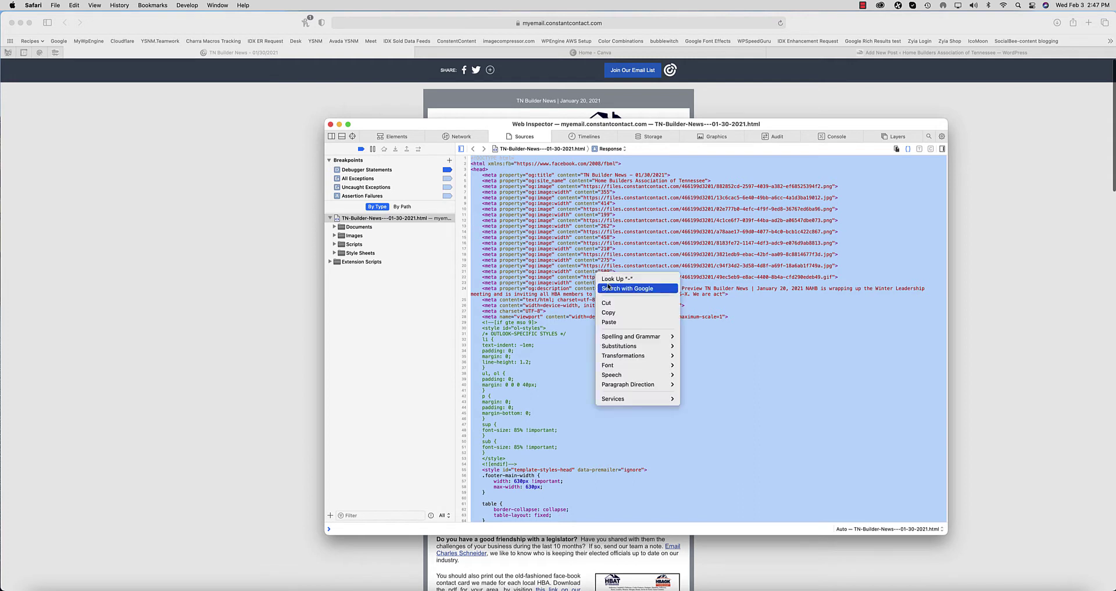
left_click(607, 313)
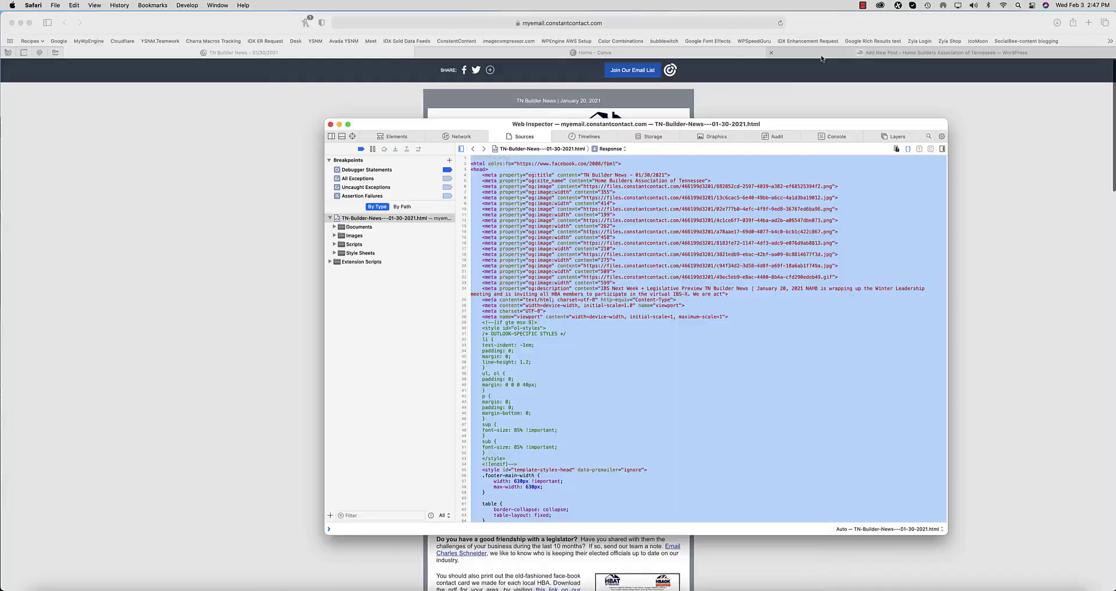
Step: Paste the copied newsletter HTML into the new post's Text (raw HTML) editor
left_click(1012, 53)
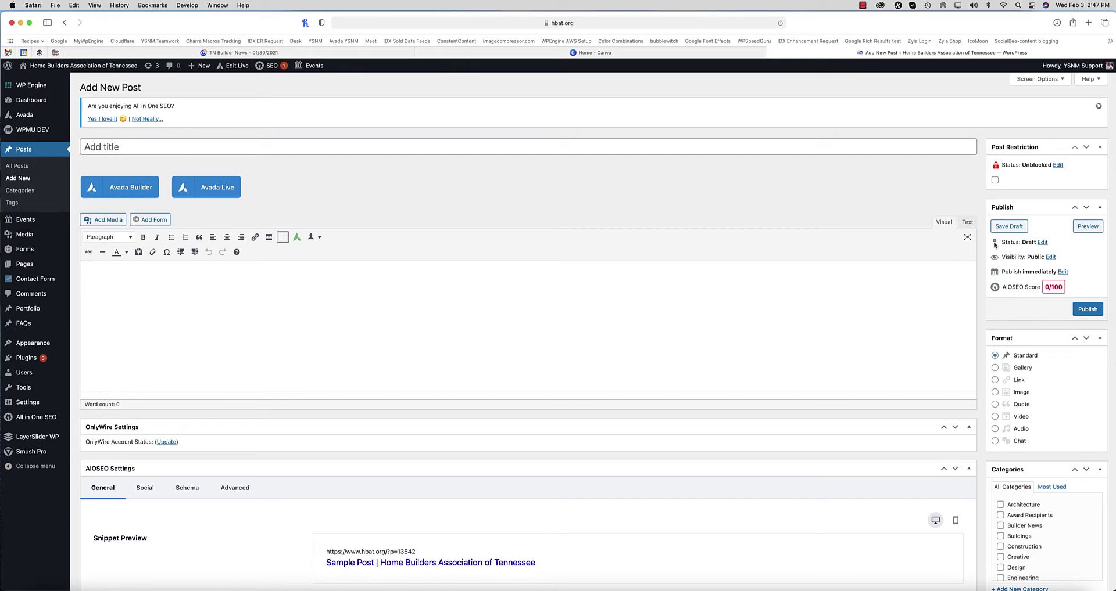
left_click(968, 222)
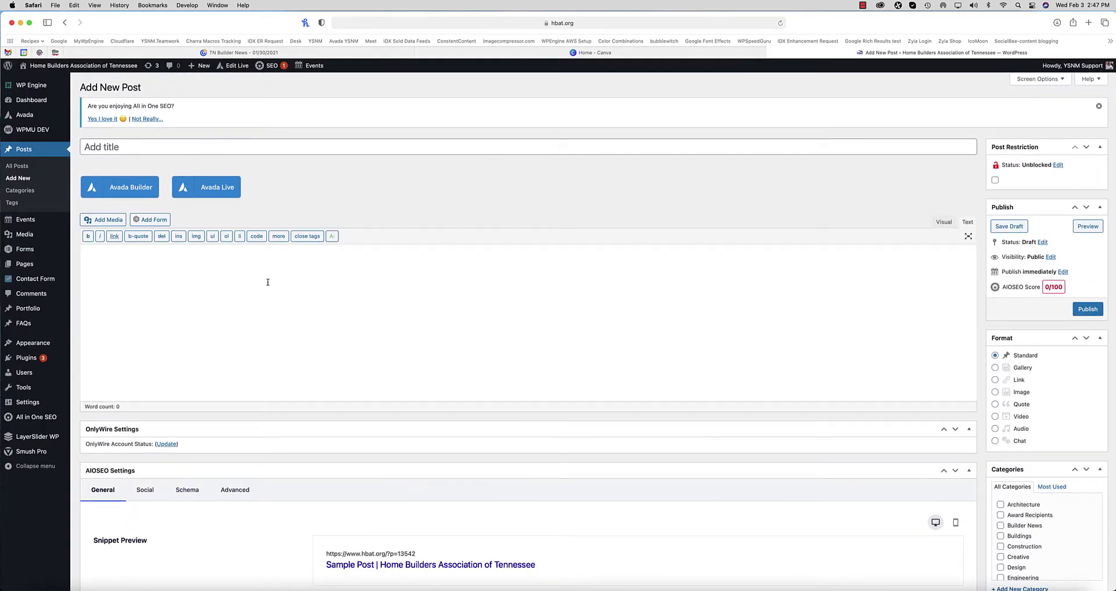
key("super+v")
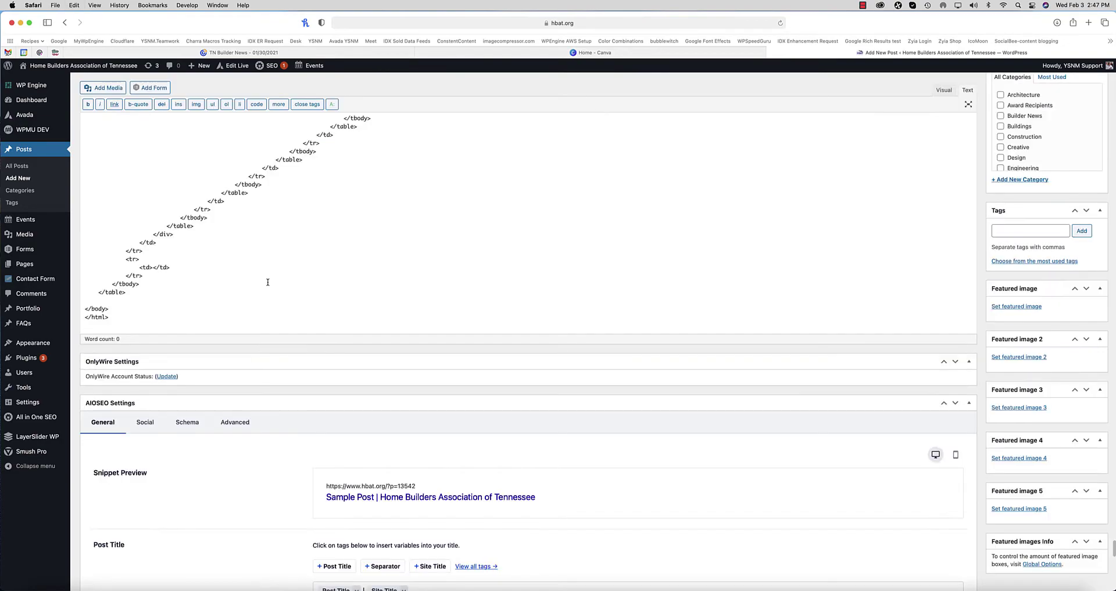
scroll(267, 282, "up", 15)
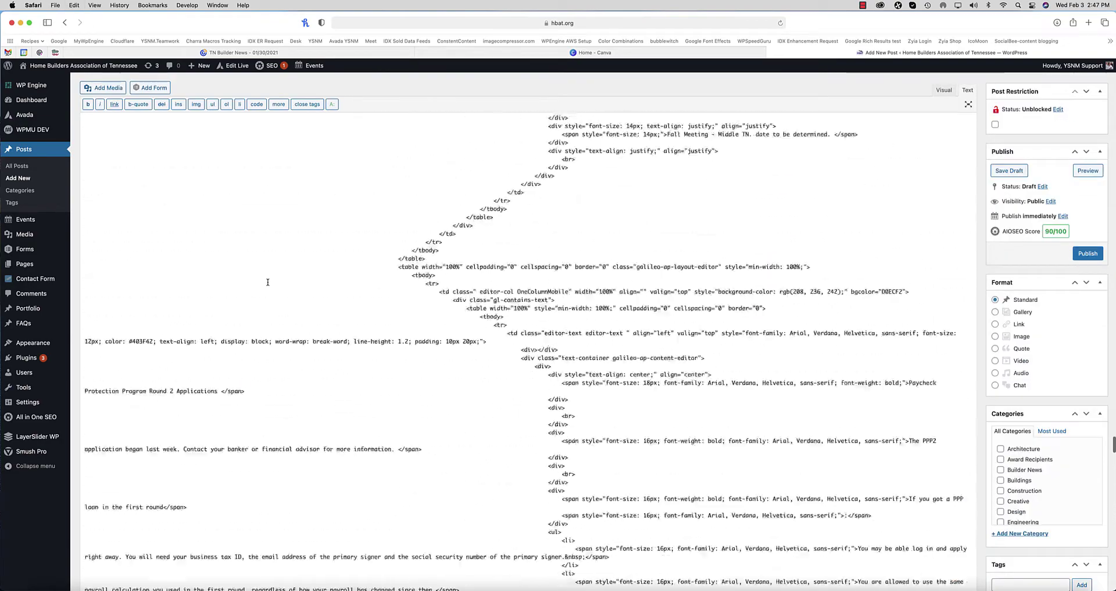
scroll(268, 283, "up", 20)
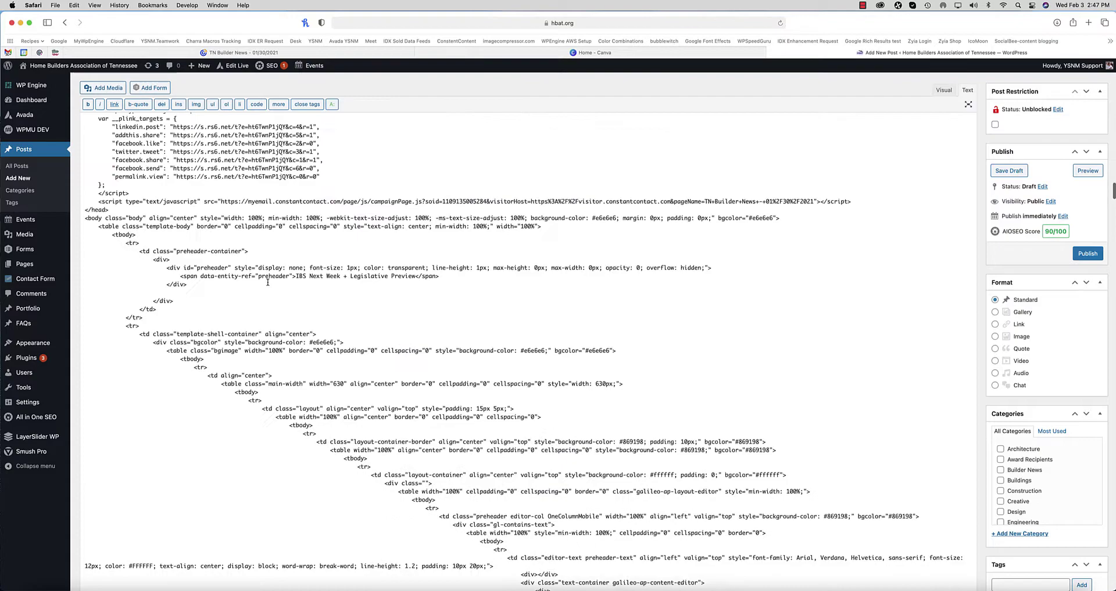
Step: Switch the post to Visual view and scroll through the rendered newsletter
scroll(267, 282, "up", 10)
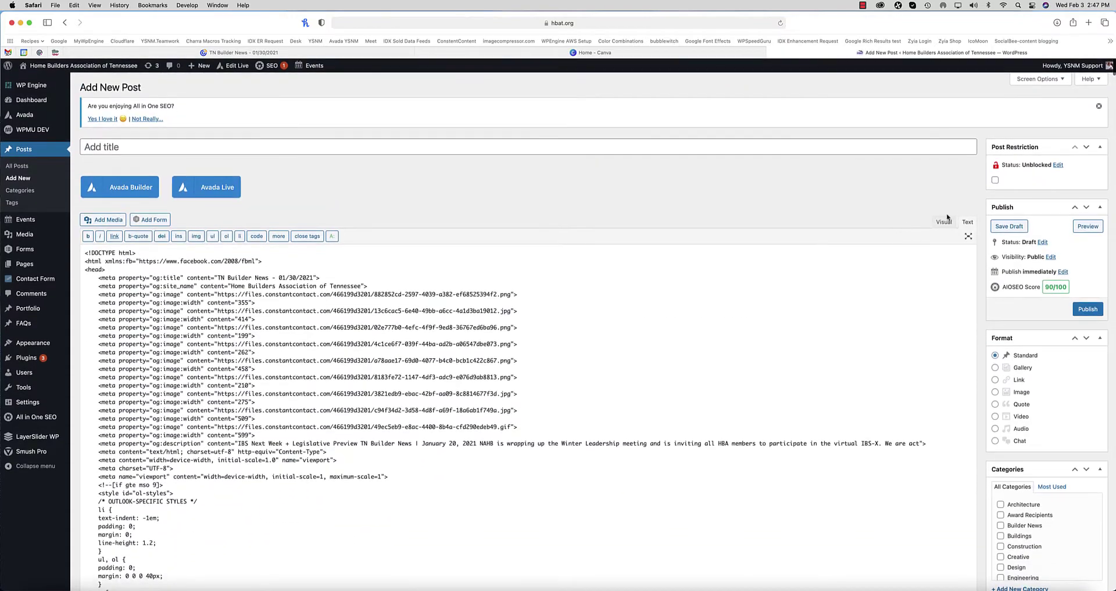
left_click(947, 221)
scroll(224, 289, "up", 15)
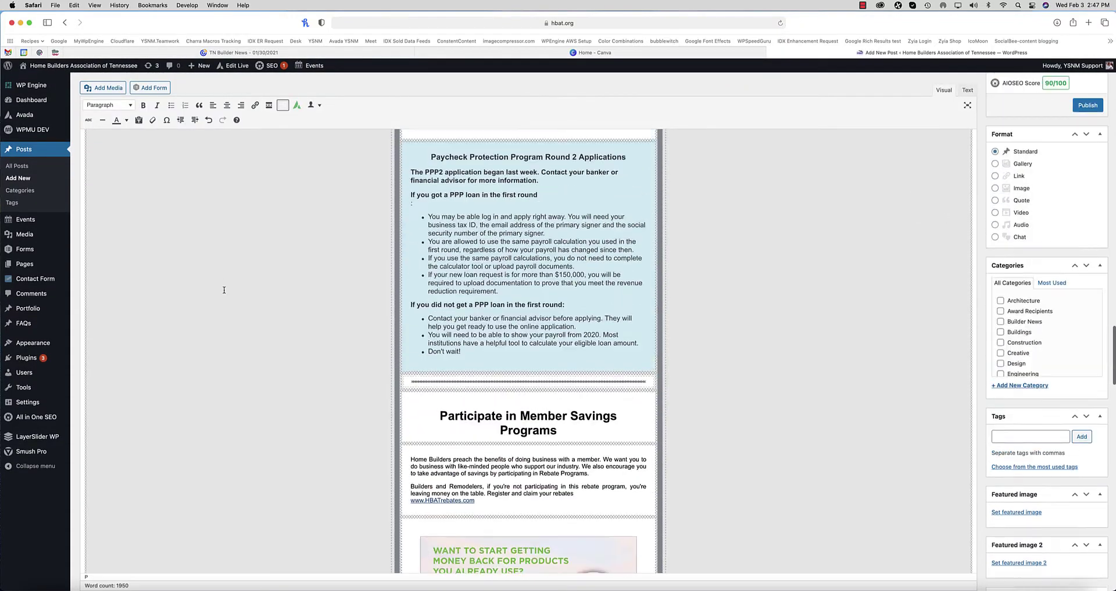
scroll(223, 290, "up", 5)
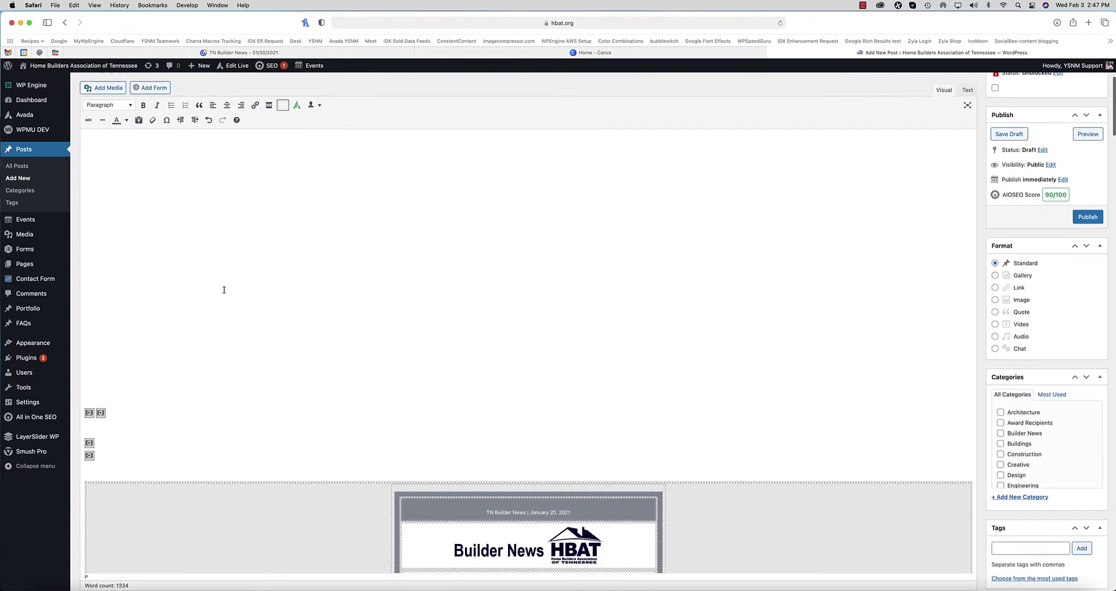
scroll(254, 342, "up", 5)
scroll(297, 314, "down", 8)
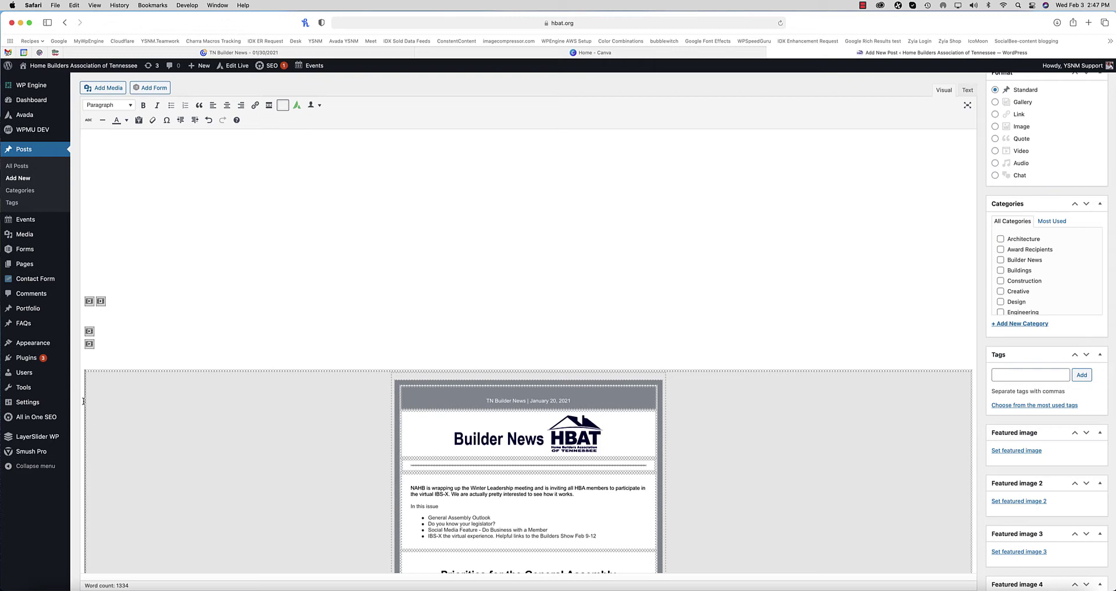
scroll(84, 367, "down", 5)
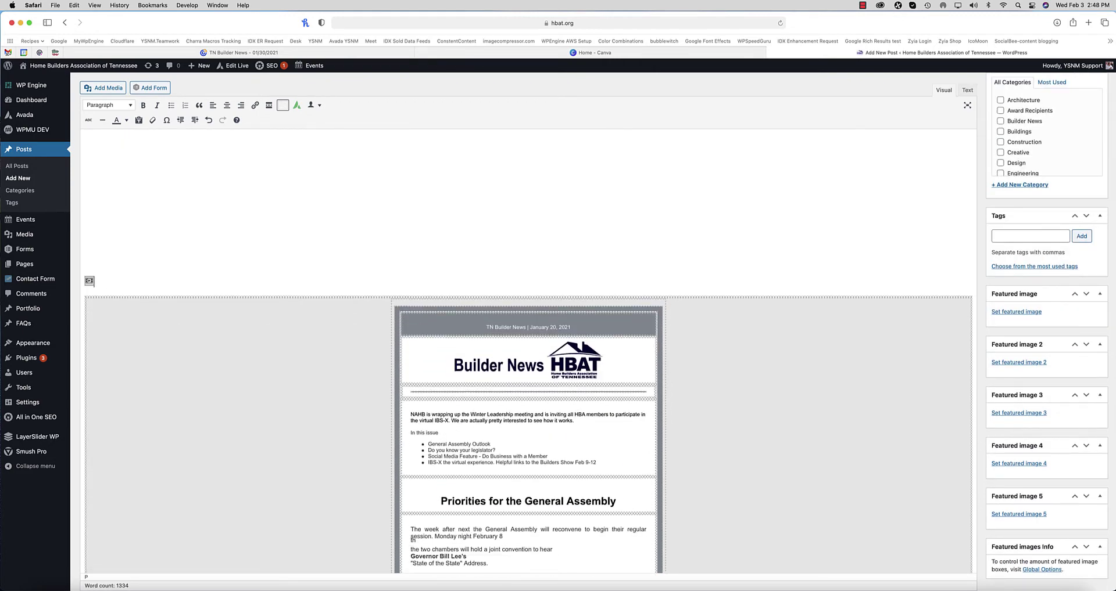
scroll(85, 348, "up", 5)
scroll(528, 406, "down", 3)
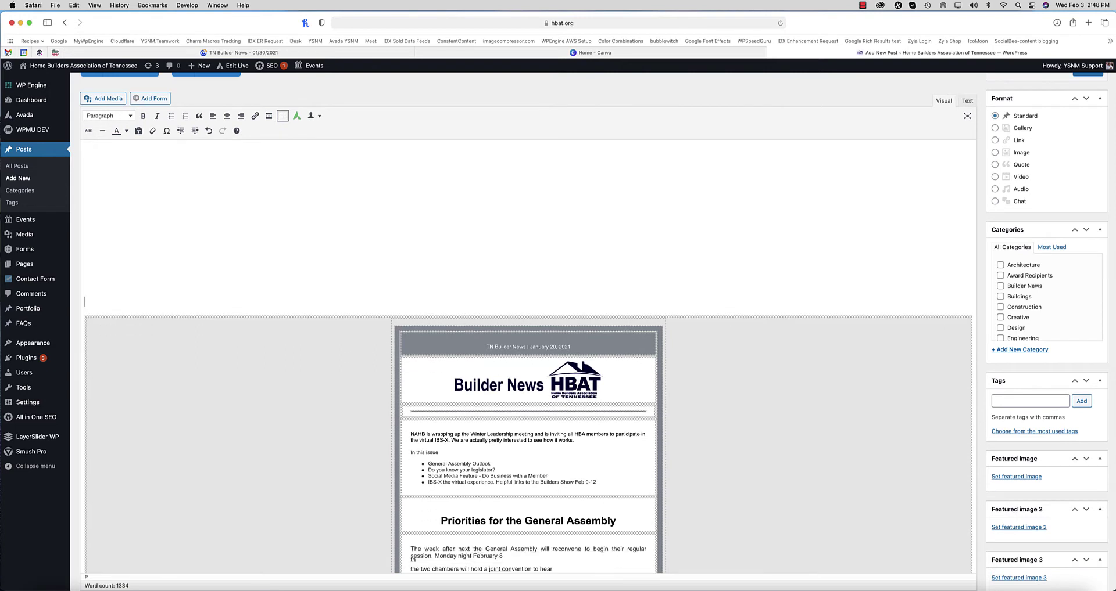
scroll(528, 378, "down", 2)
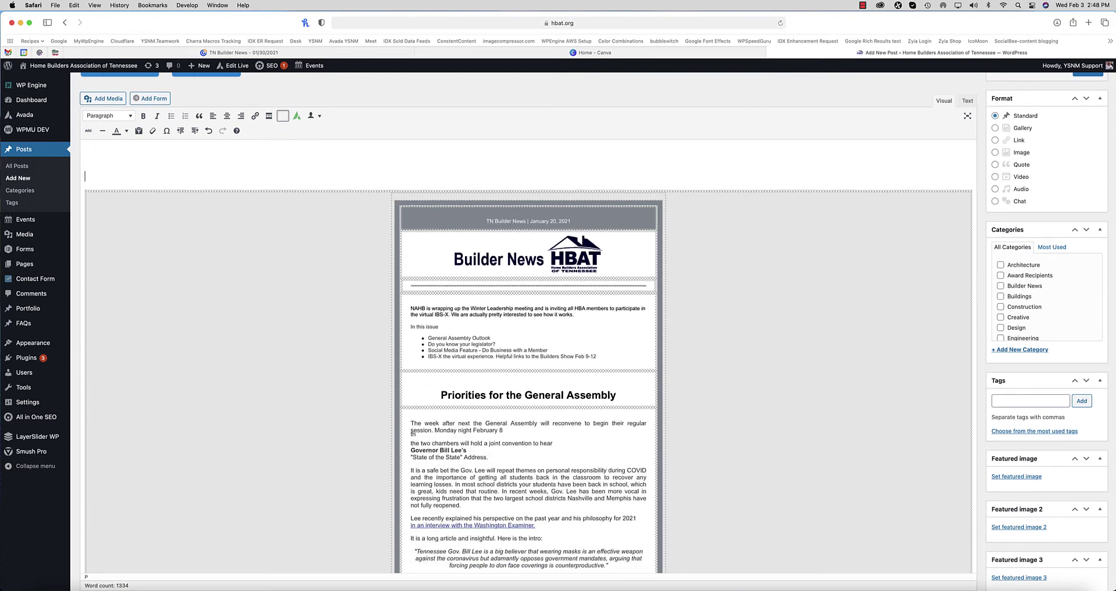
Step: Place the caret in the empty paragraph above the newsletter and review the Set featured image box
left_click(528, 198)
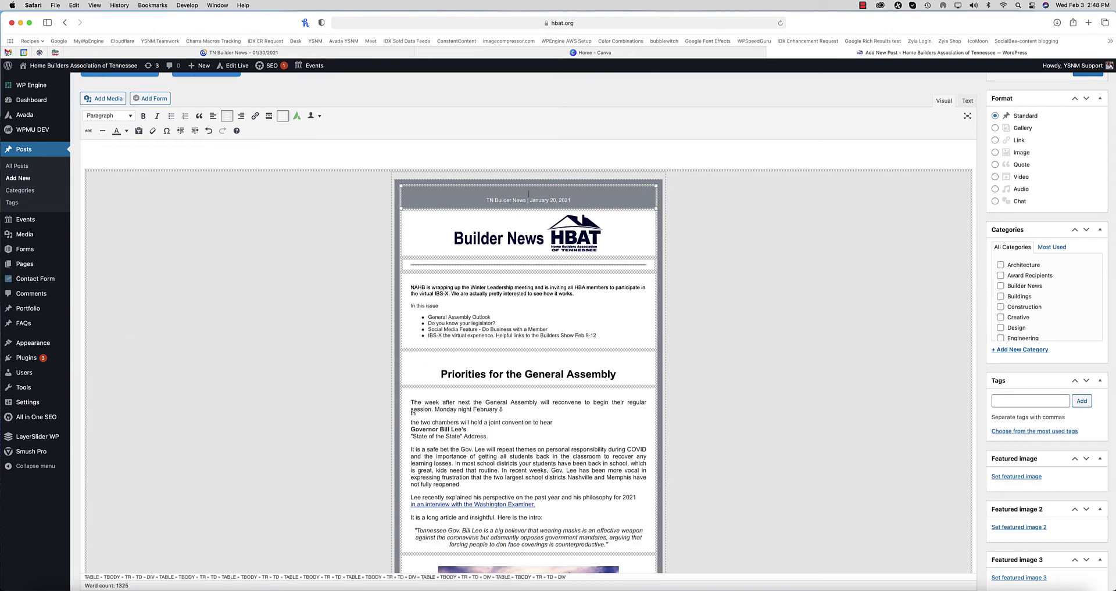
left_click(528, 197)
left_click(236, 157)
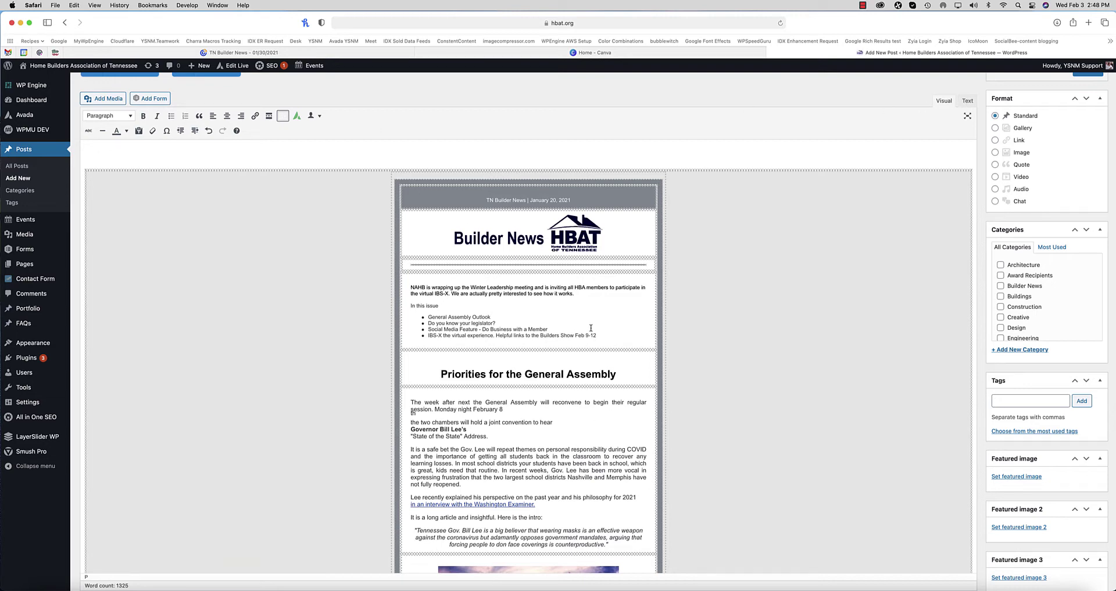
scroll(1073, 206, "up", 5)
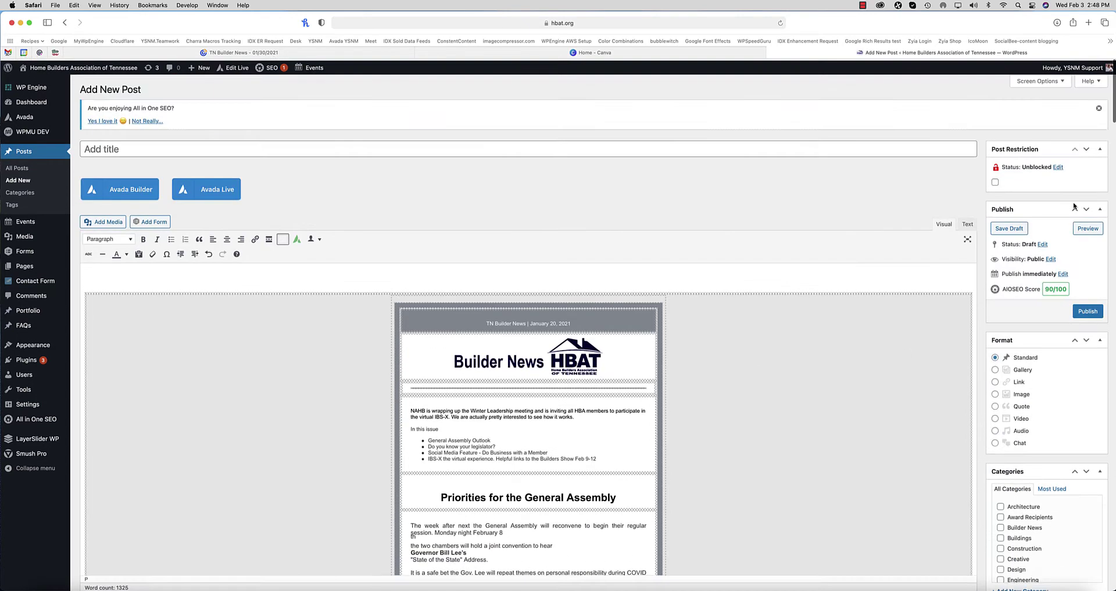
scroll(1029, 391, "down", 1)
scroll(1029, 391, "down", 5)
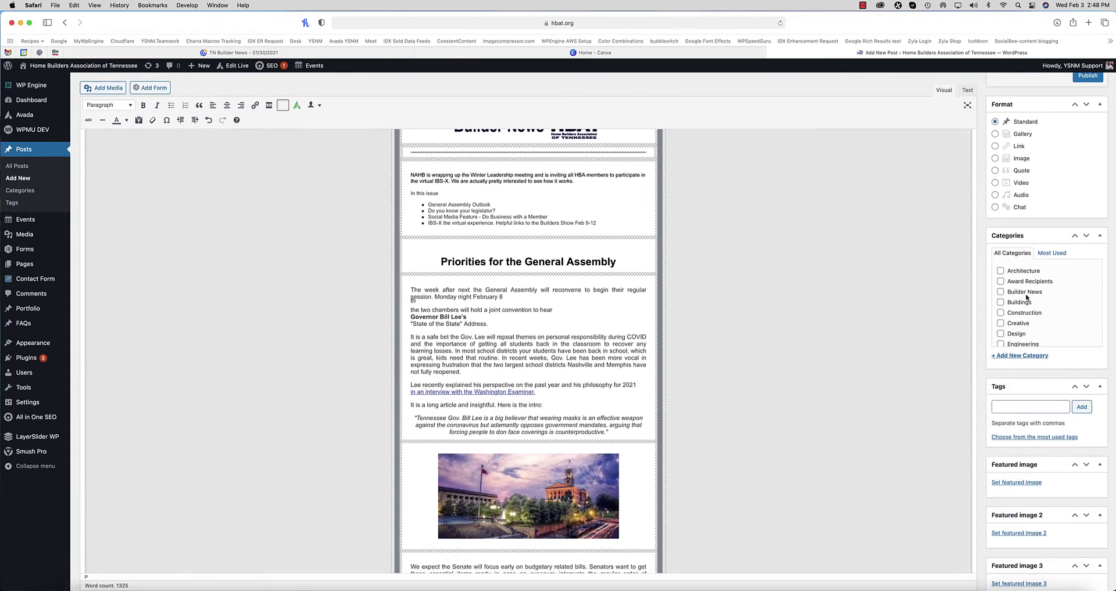
scroll(1017, 462, "down", 3)
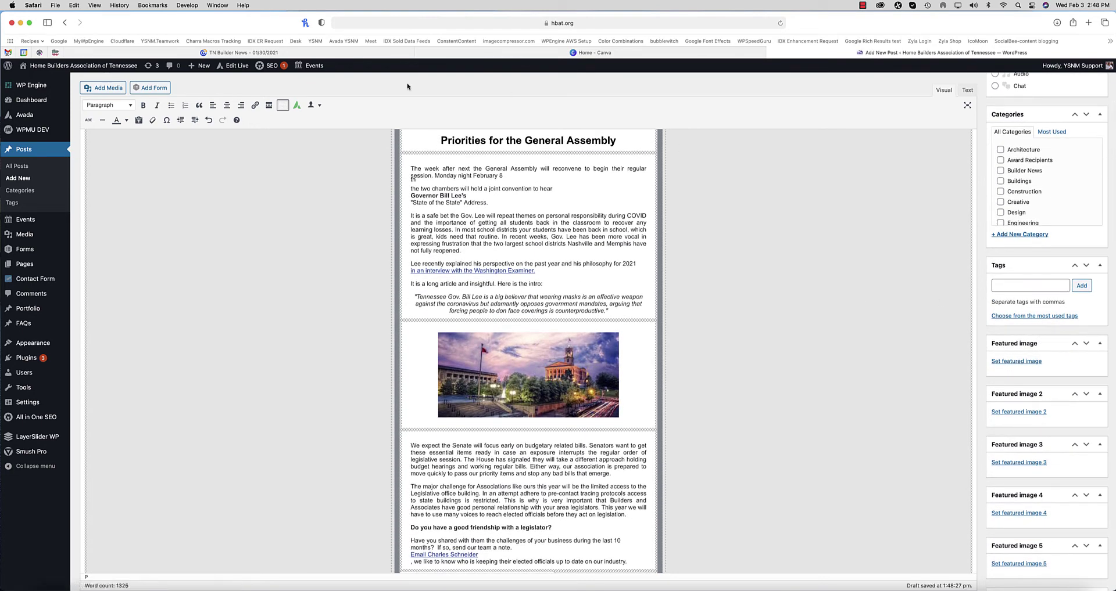
Step: Screenshot the TN Builder News newsletter's top, from header through the Capitol photo
left_click(348, 56)
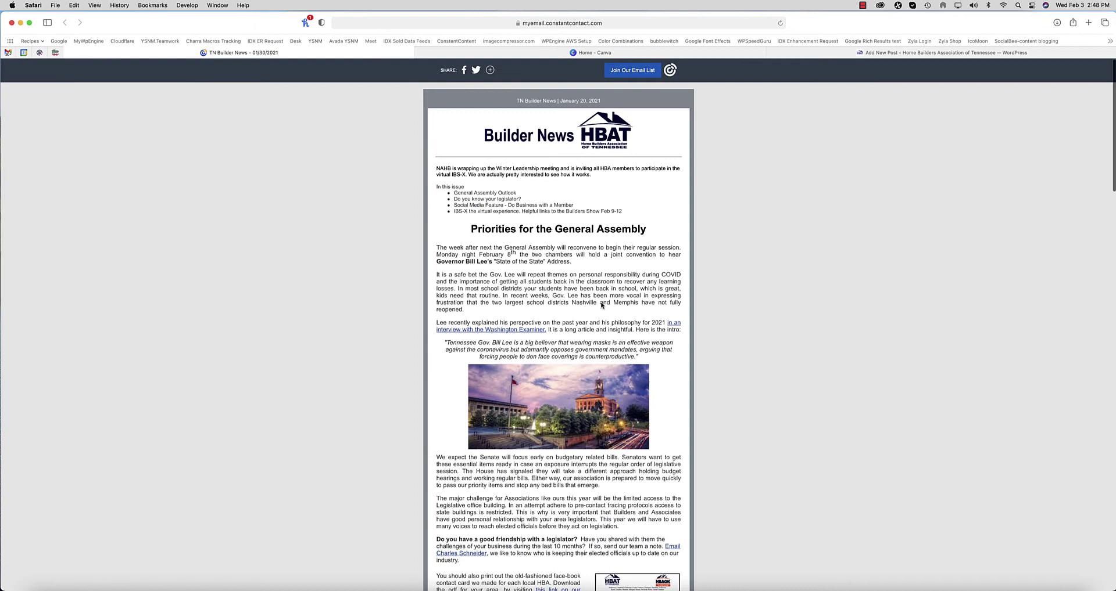
key("super+shift+5")
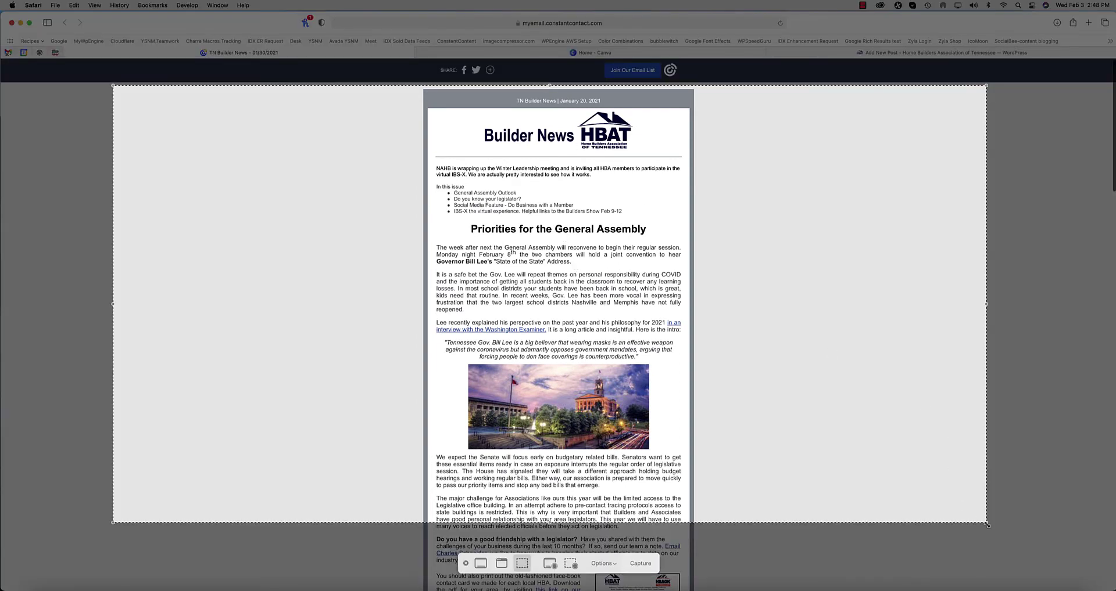
left_click_drag(982, 520, 697, 460)
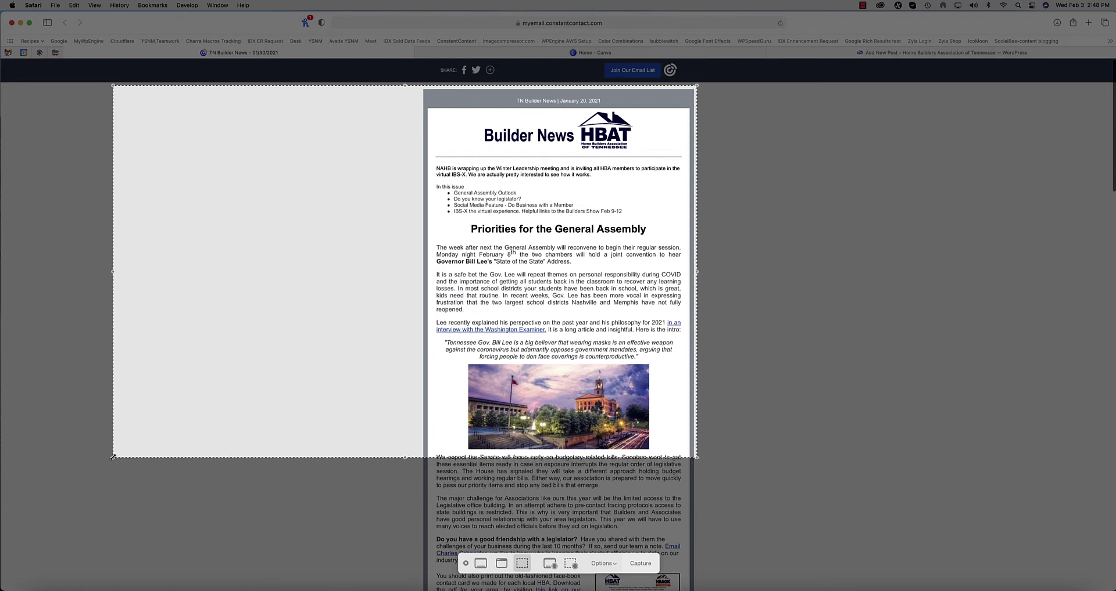
left_click_drag(114, 457, 420, 447)
left_click(641, 565)
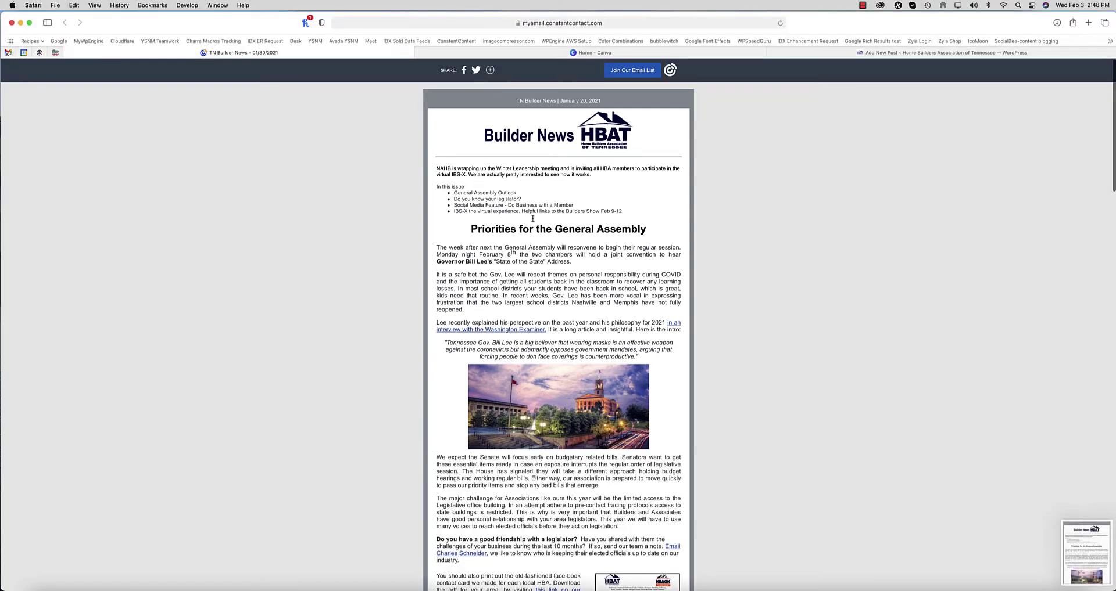
Step: From the Canva home page, browse more design types to start an 800 × 1200 px design
left_click(590, 52)
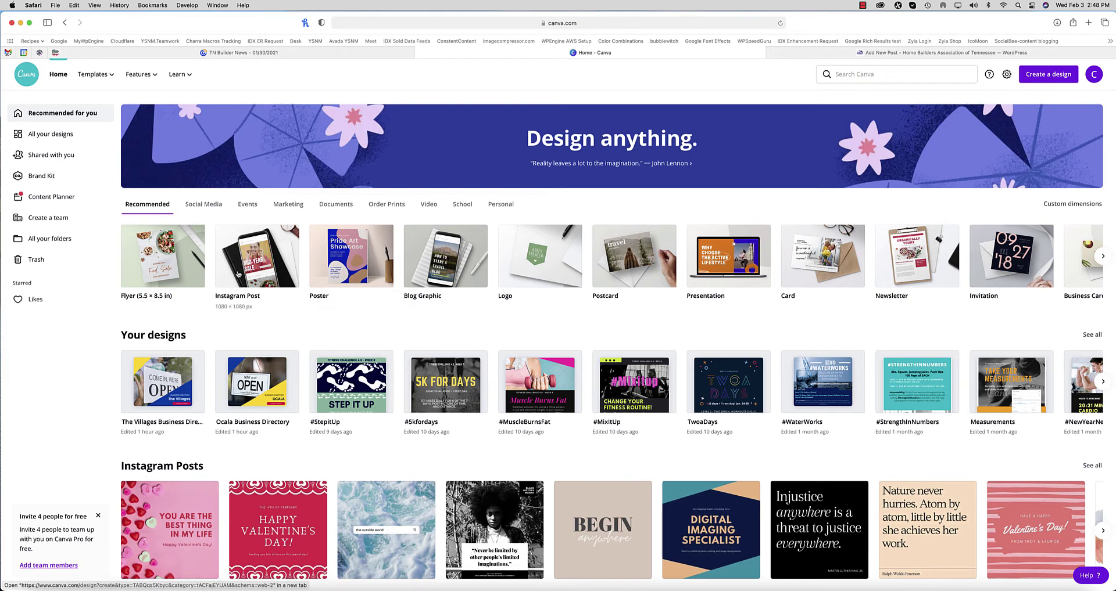
left_click(1103, 256)
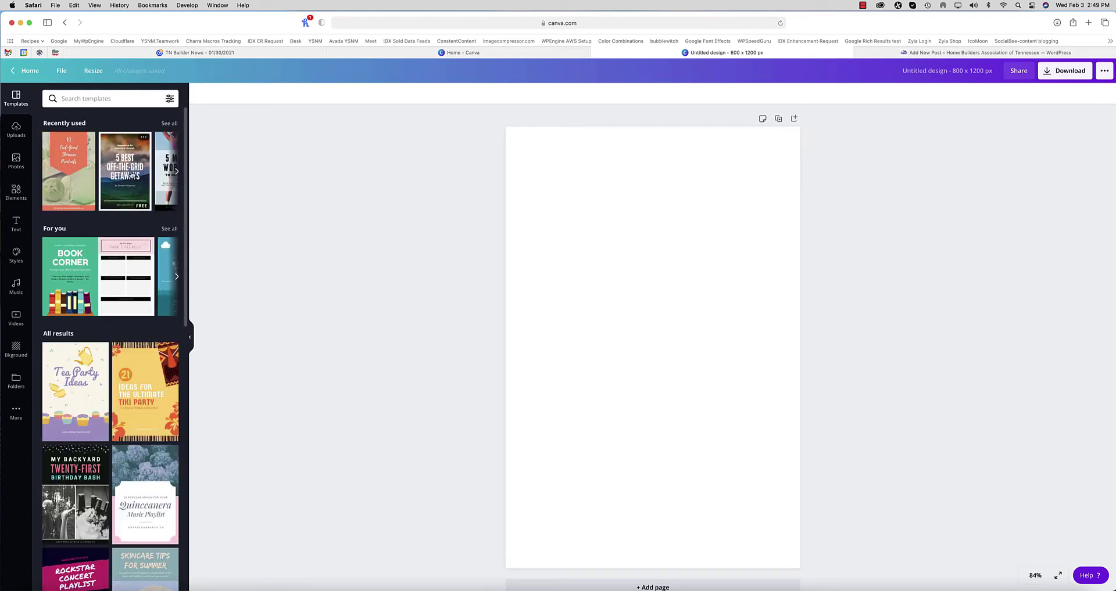
Step: Apply the 5 Best Off-the-Grid Getaways template and retype its tagline and headline as HBAT.ORG and TN BUILDER NEWS
left_click(125, 172)
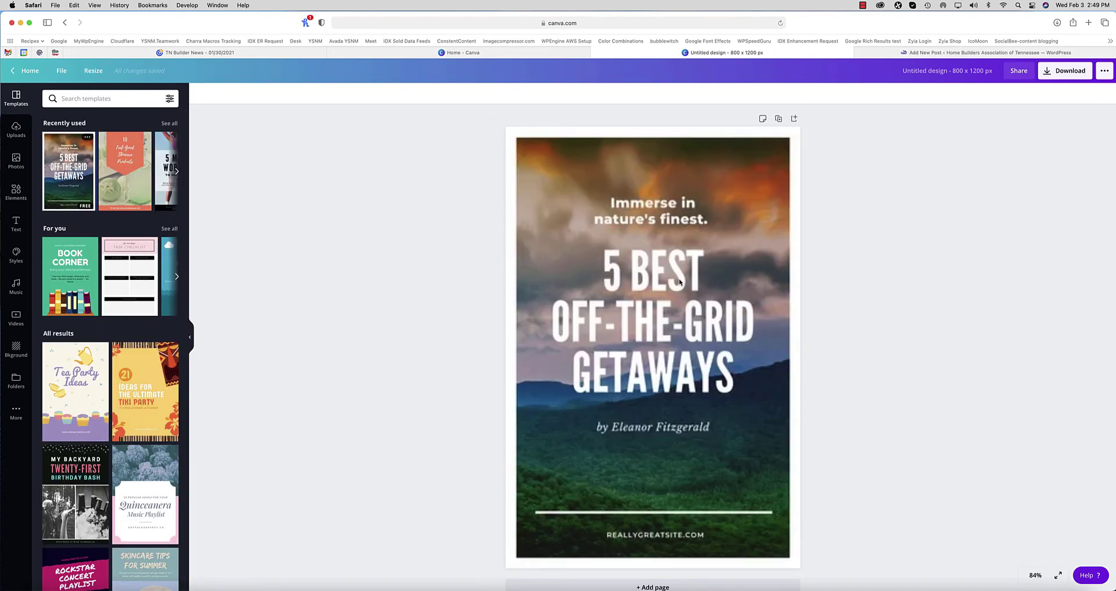
double_click(666, 209)
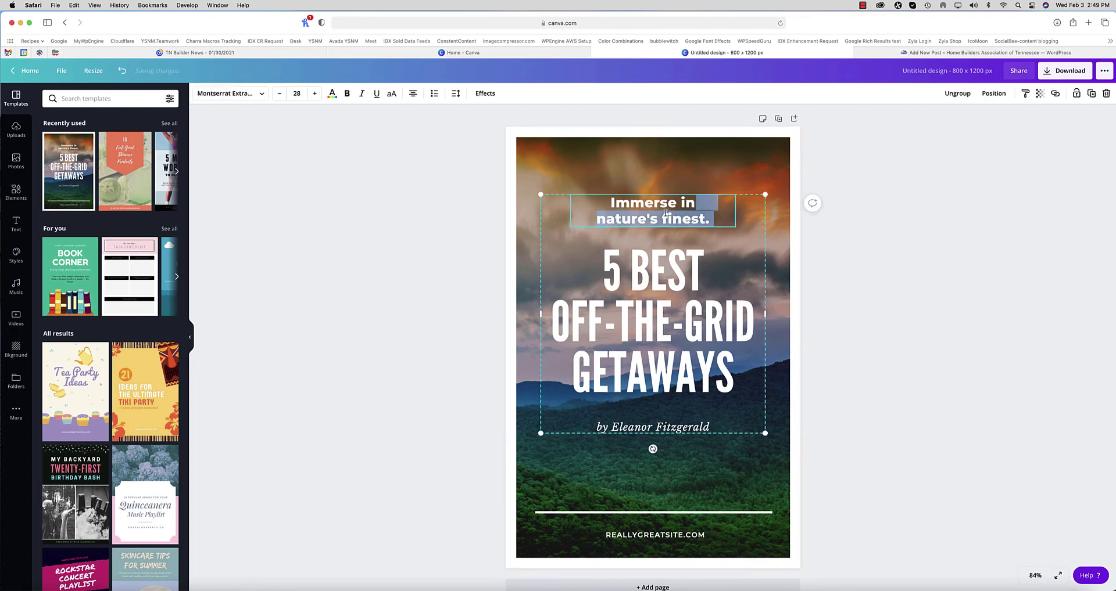
type("HBA")
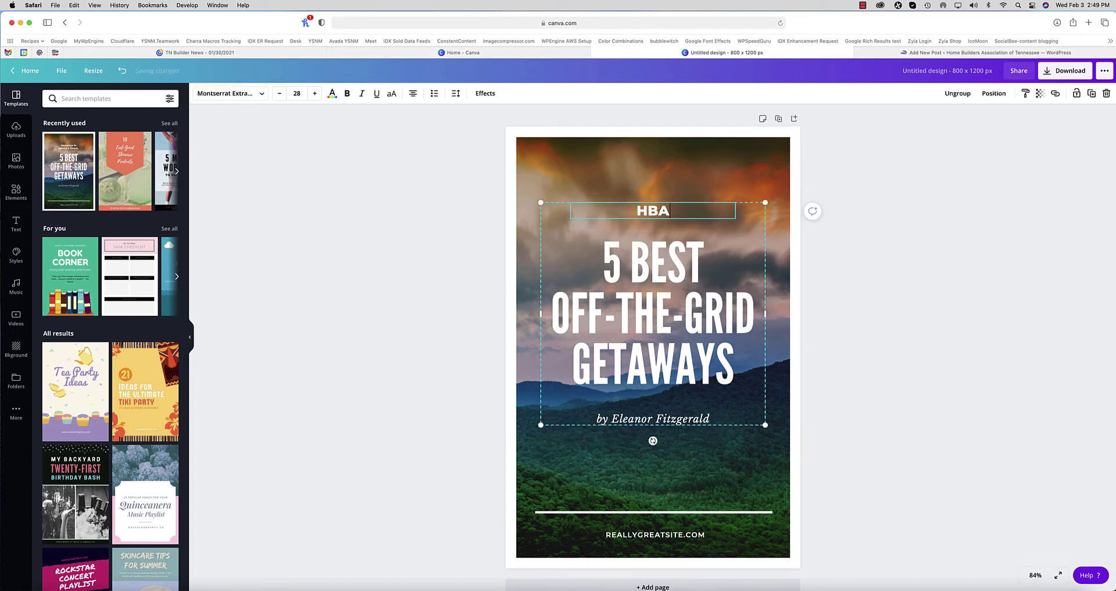
type("T.ORG")
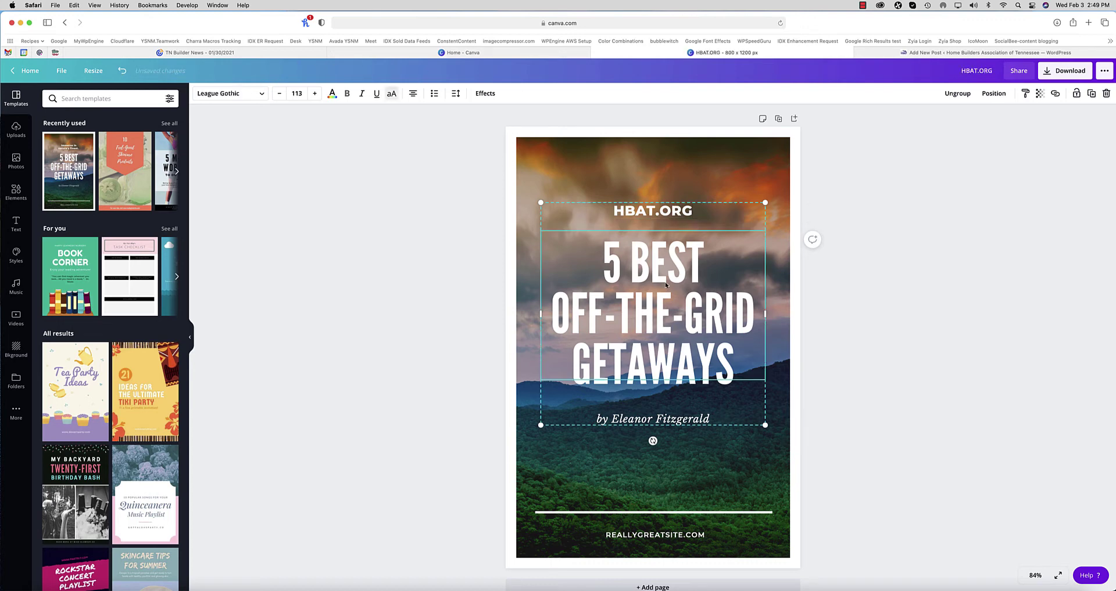
double_click(652, 314)
type("TN BUILDER NEWS")
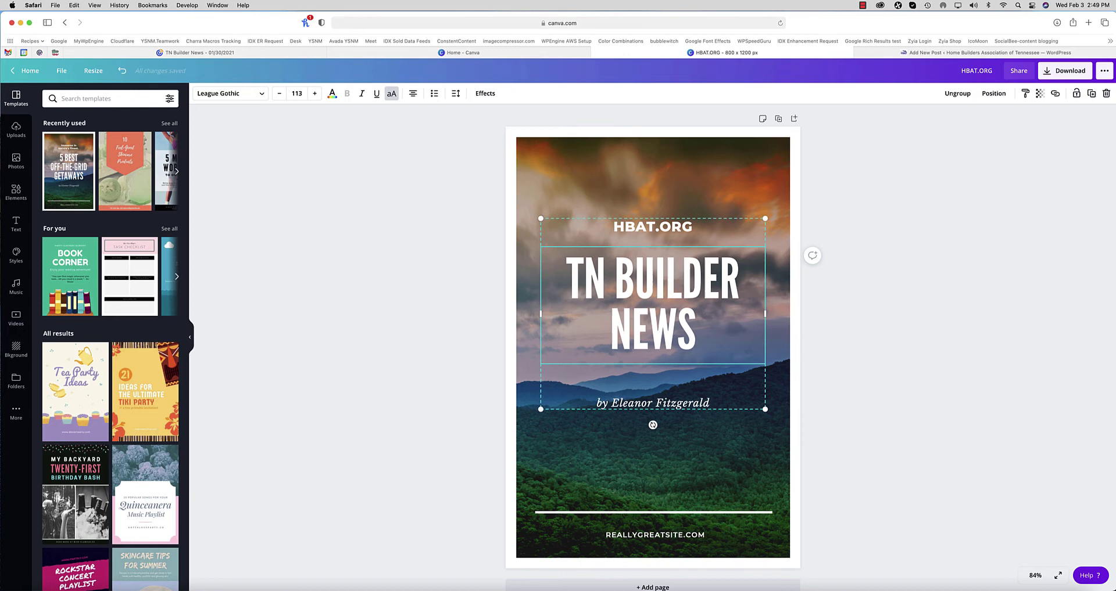
Step: Change the author line to JANUARY 2021 and delete the REALLYGREATSITE.COM text
left_click(659, 402)
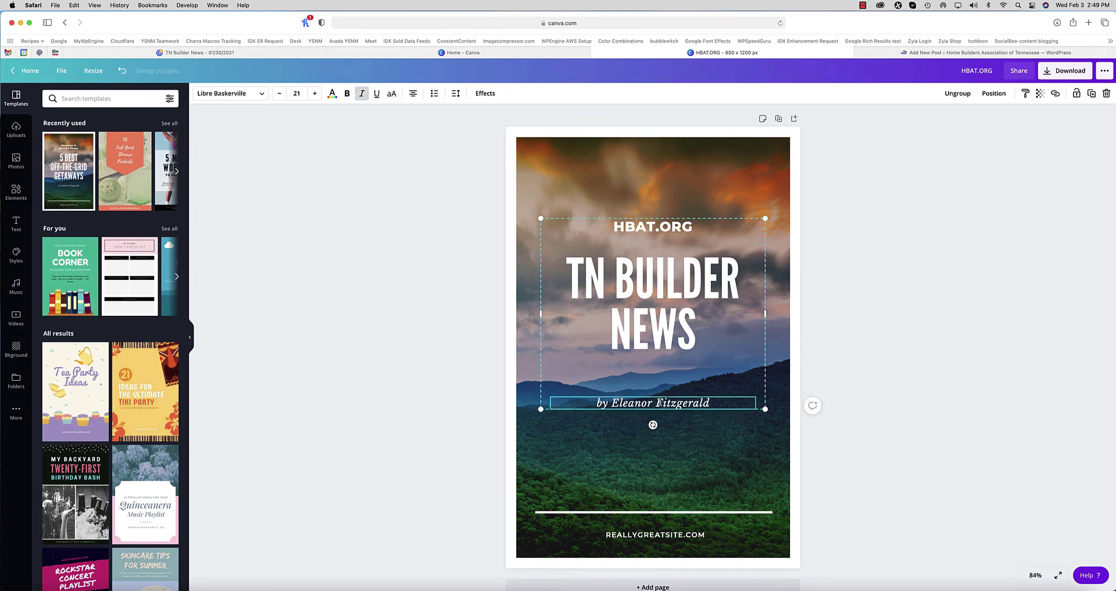
double_click(660, 402)
type("JANUARY 20212")
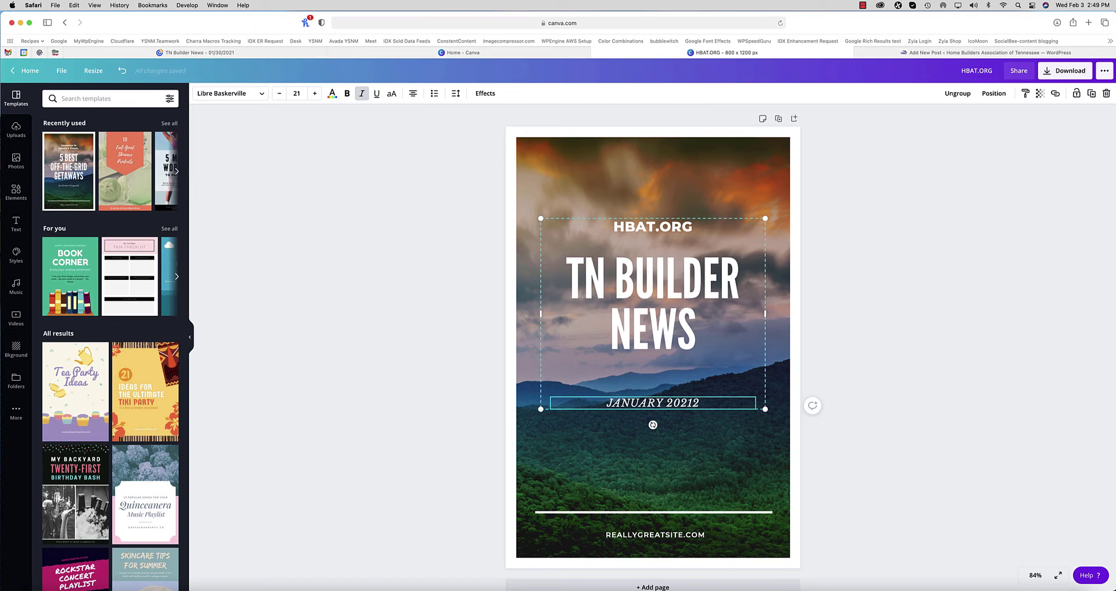
key("BackSpace")
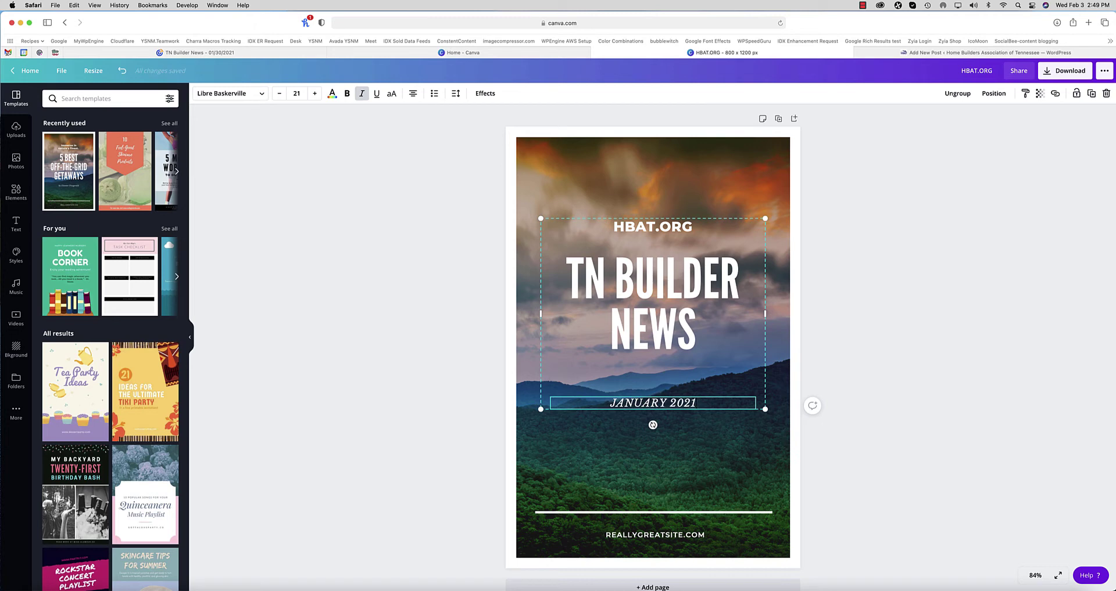
left_click(643, 533)
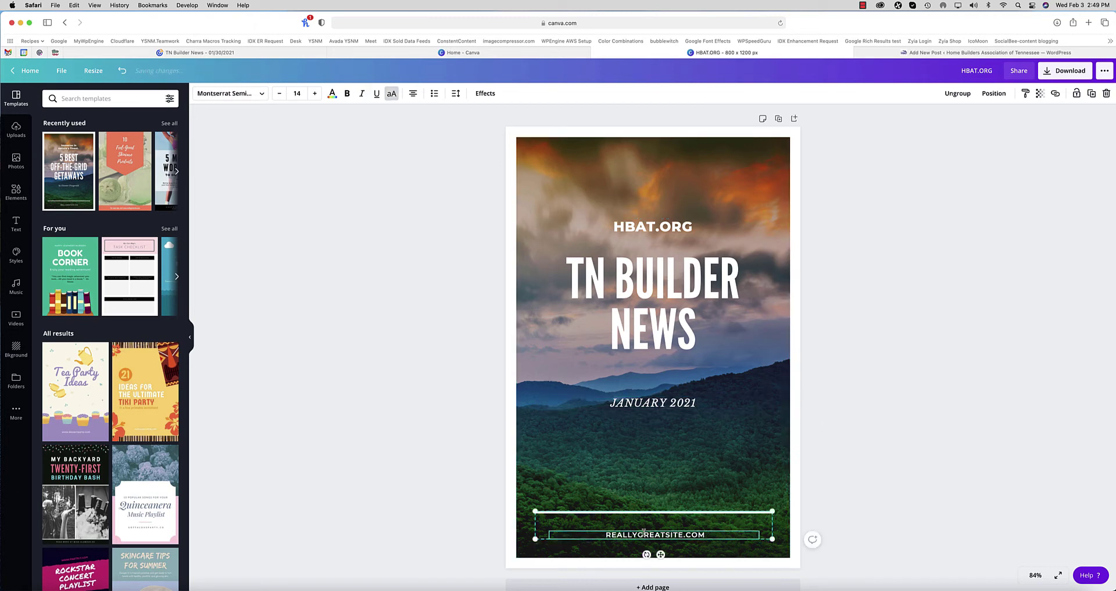
double_click(643, 532)
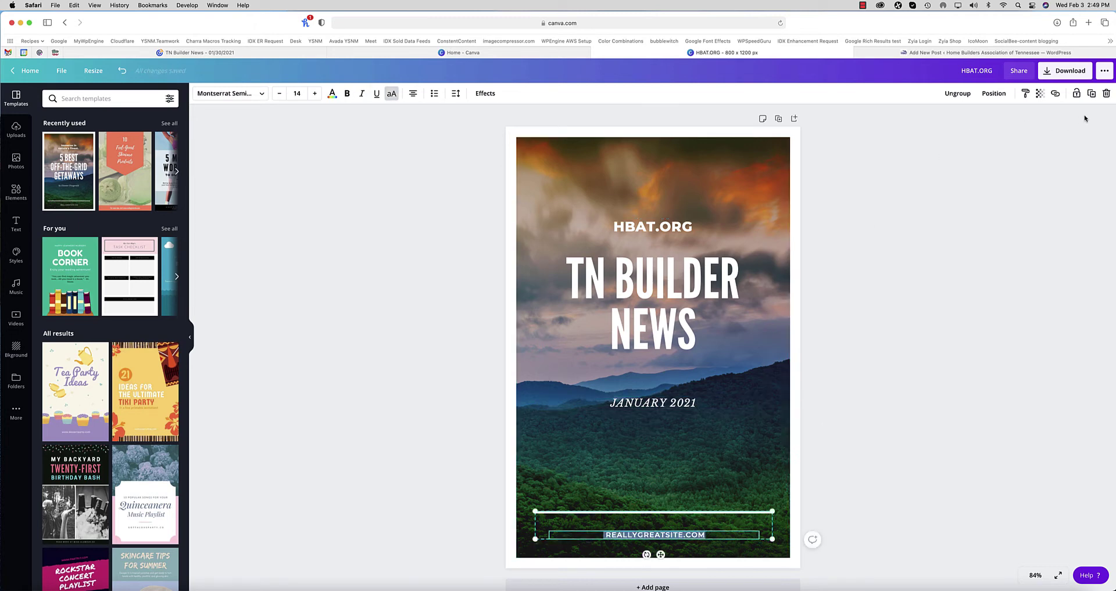
left_click(1106, 93)
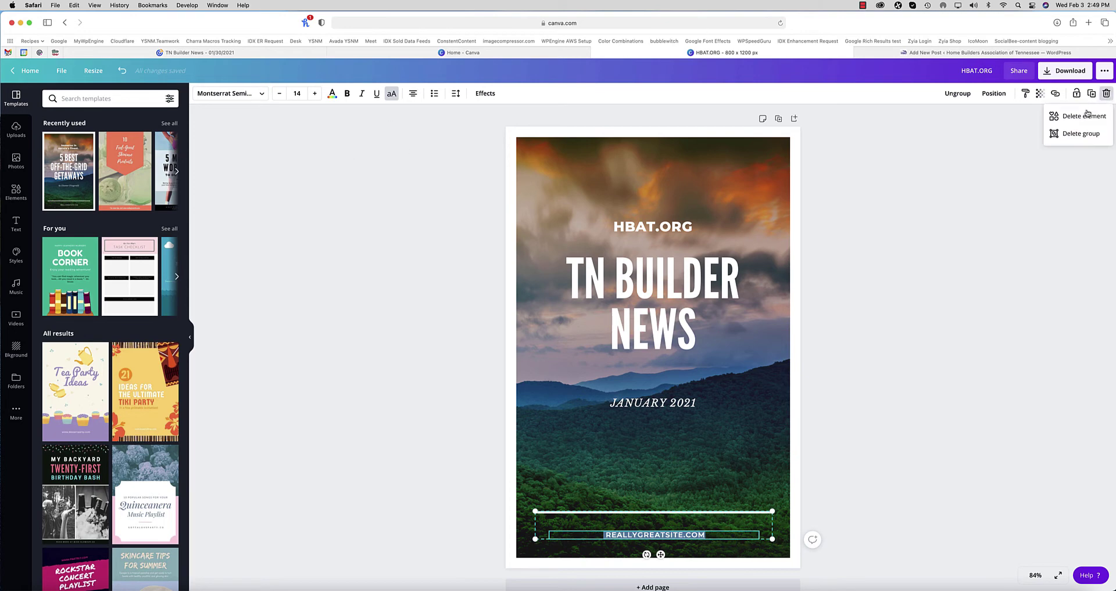
left_click(1084, 115)
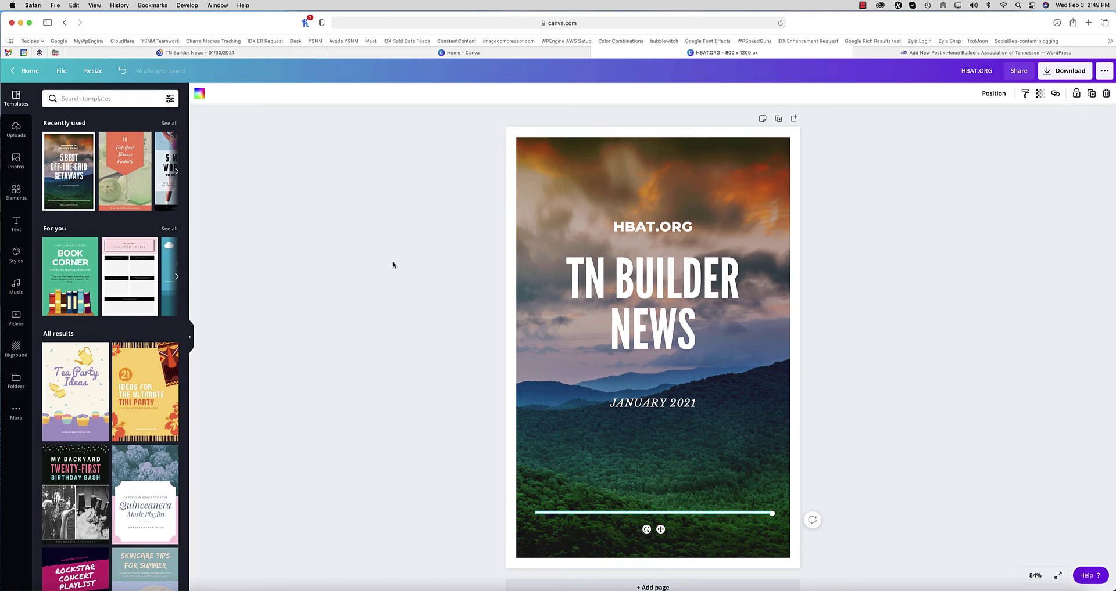
Step: Search Canva Photos for 'home builder', try a photo on the page, then undo it
left_click(16, 159)
left_click(96, 99)
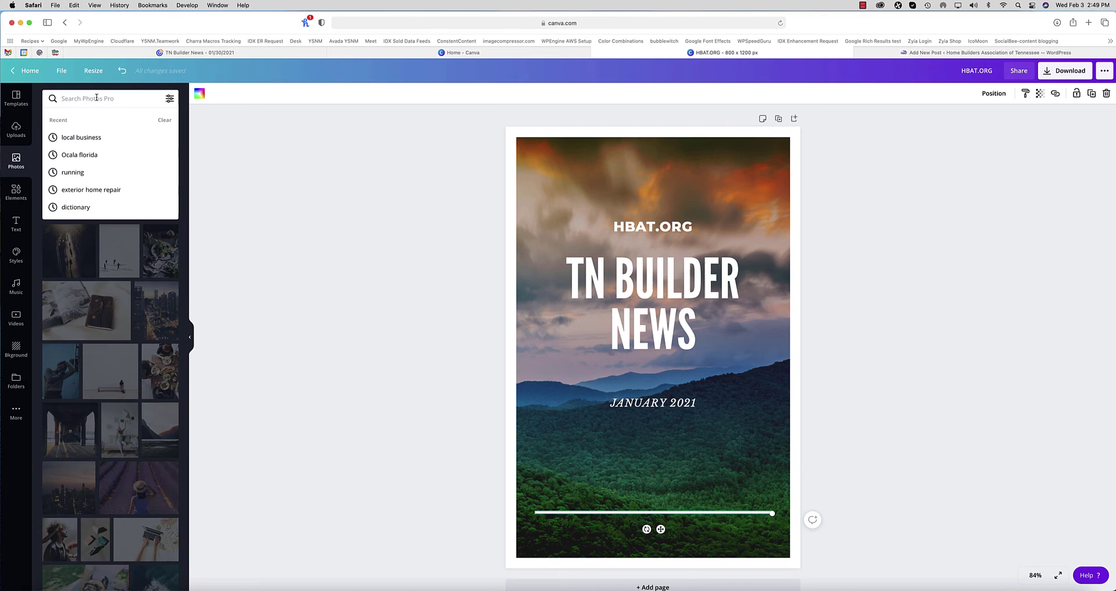
type("home builder")
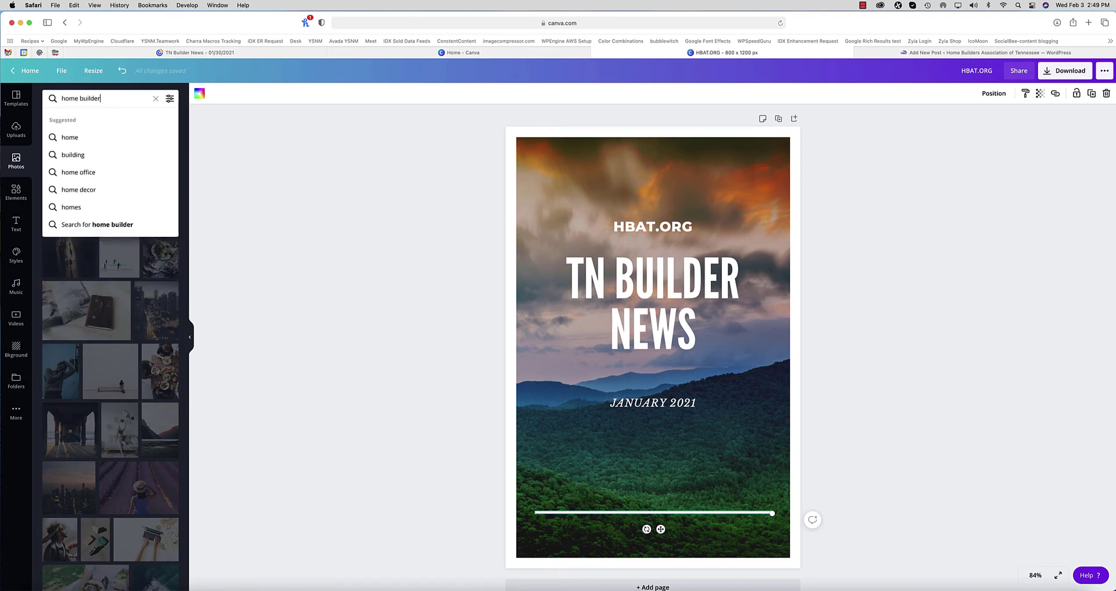
key("Return")
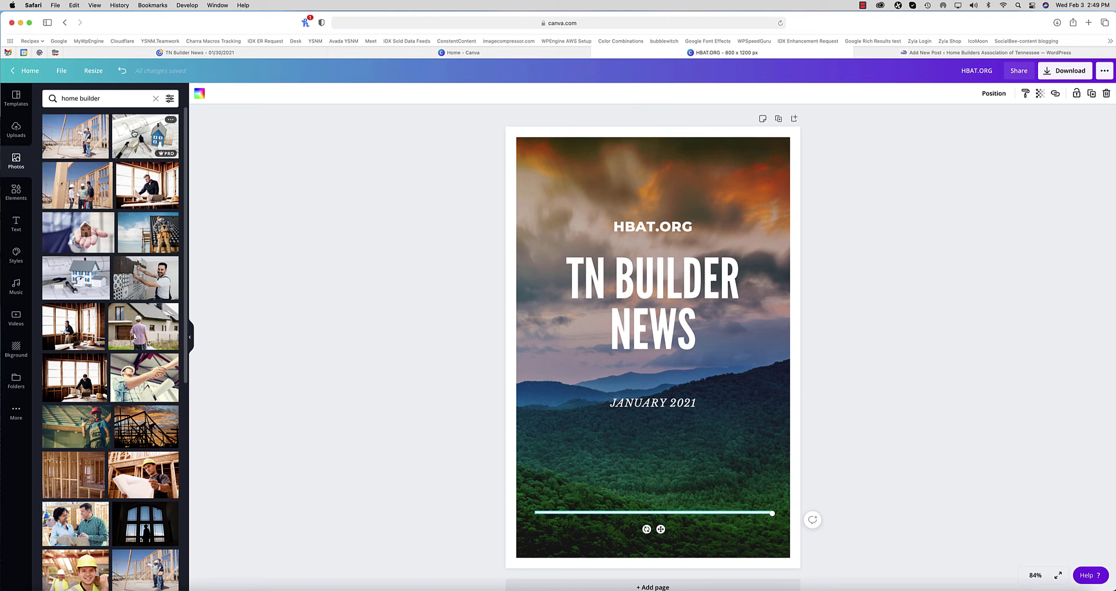
left_click_drag(133, 133, 536, 191)
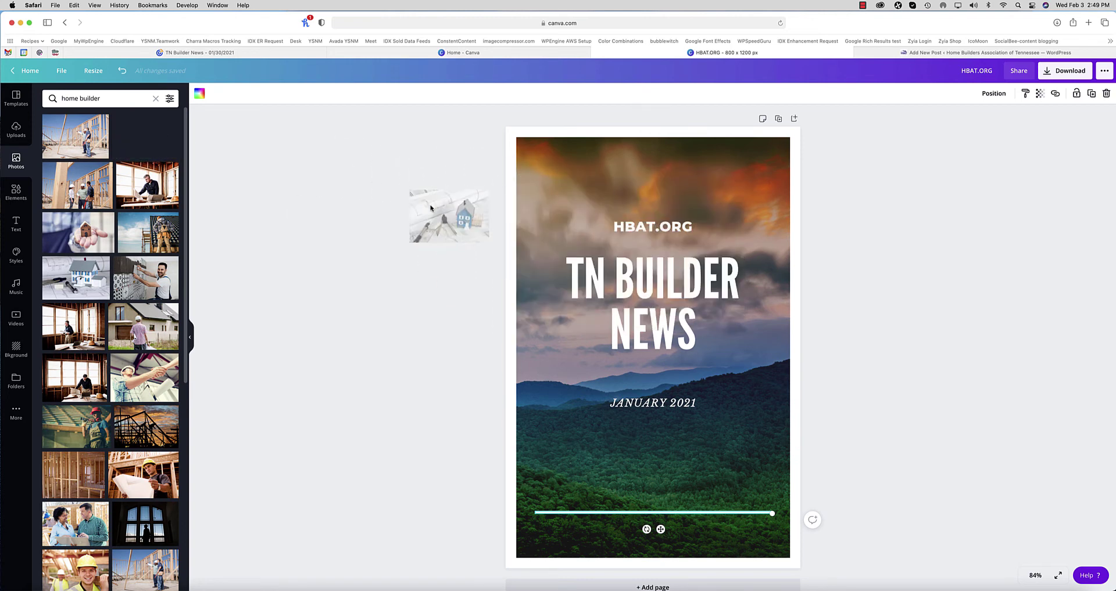
left_click_drag(430, 207, 569, 204)
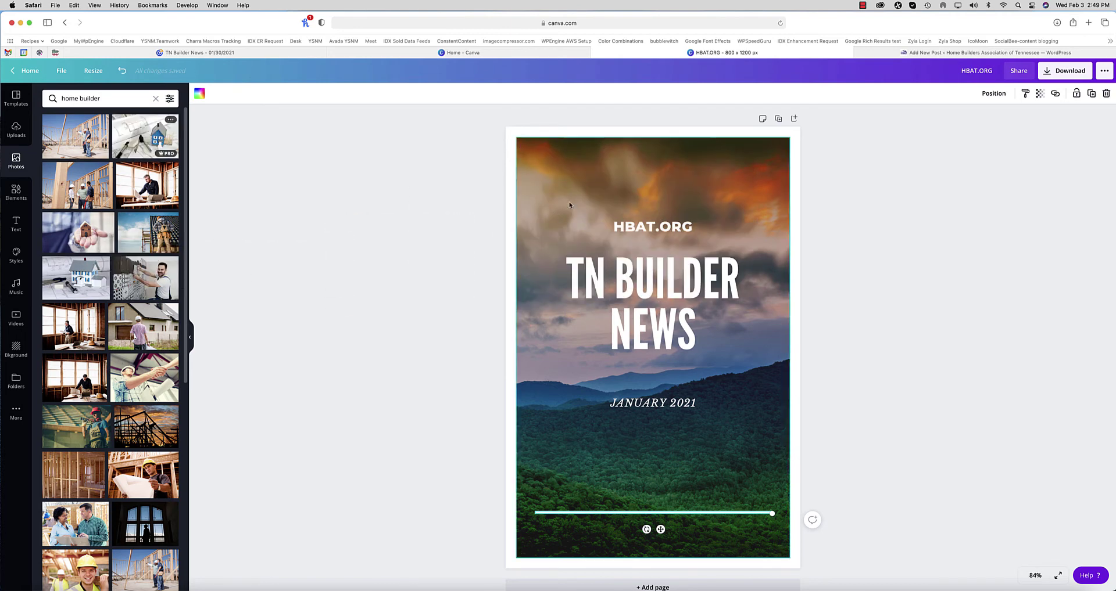
key("super+z")
left_click(540, 211)
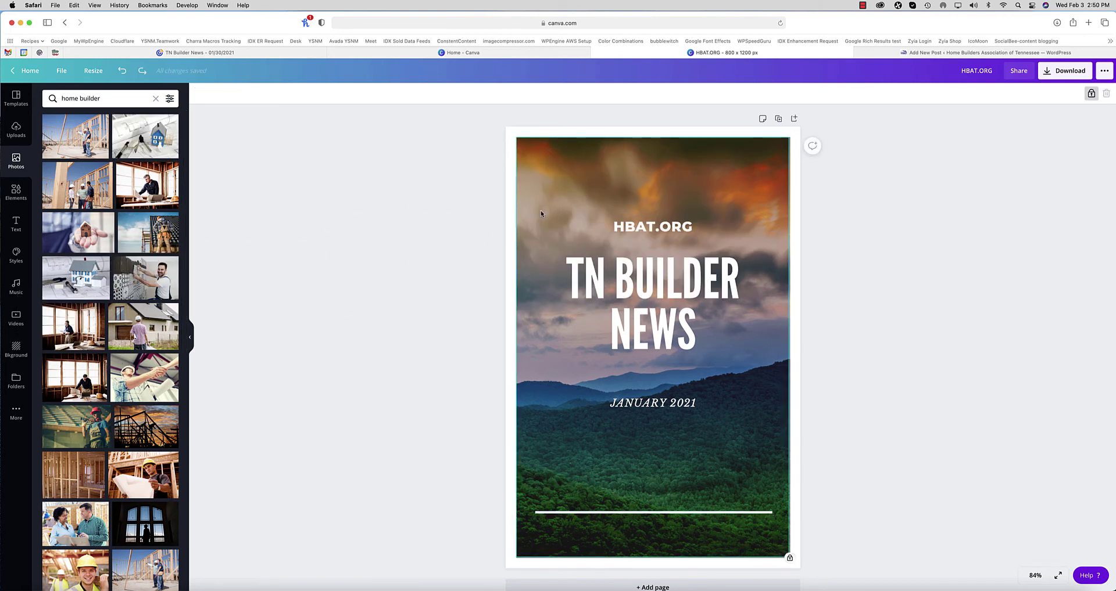
Step: Unlock the background and replace it with the roofer-on-scaffolding photo, repositioned in the frame
left_click(1091, 93)
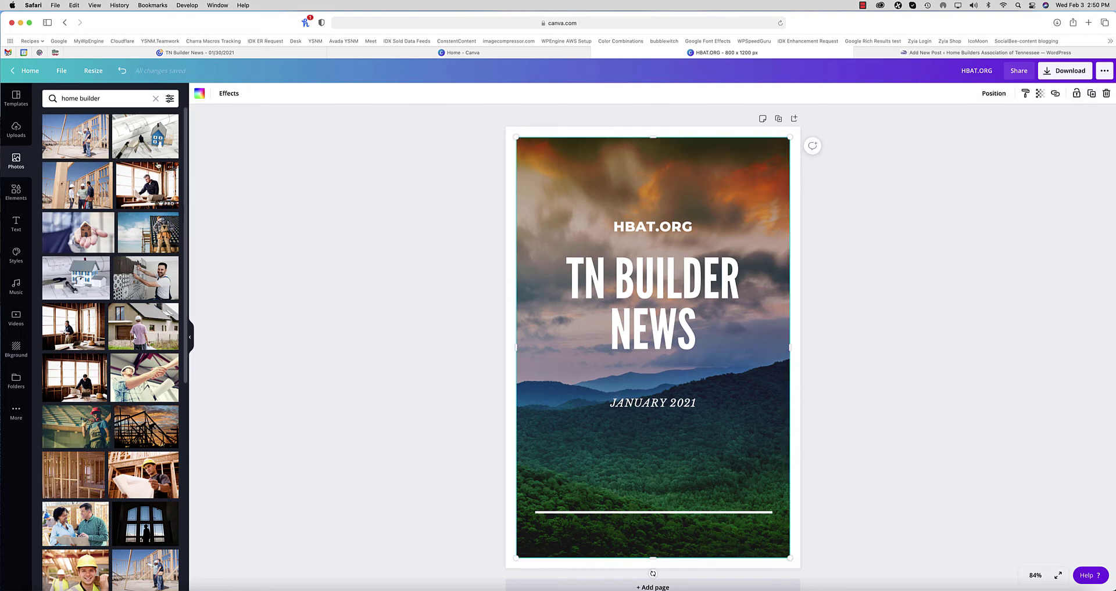
left_click_drag(152, 138, 521, 206)
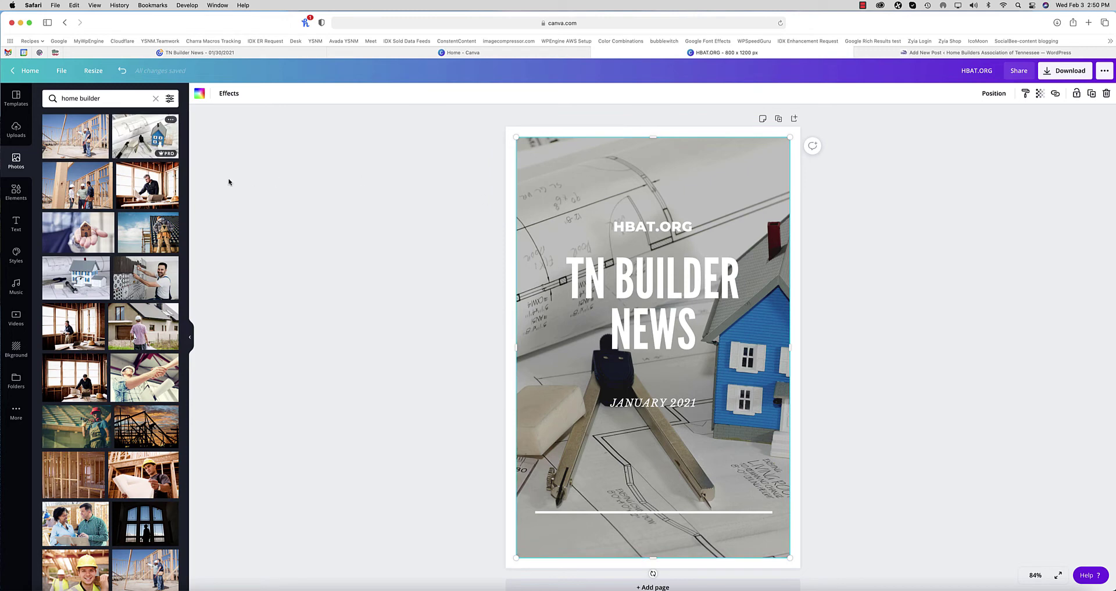
key("super+z")
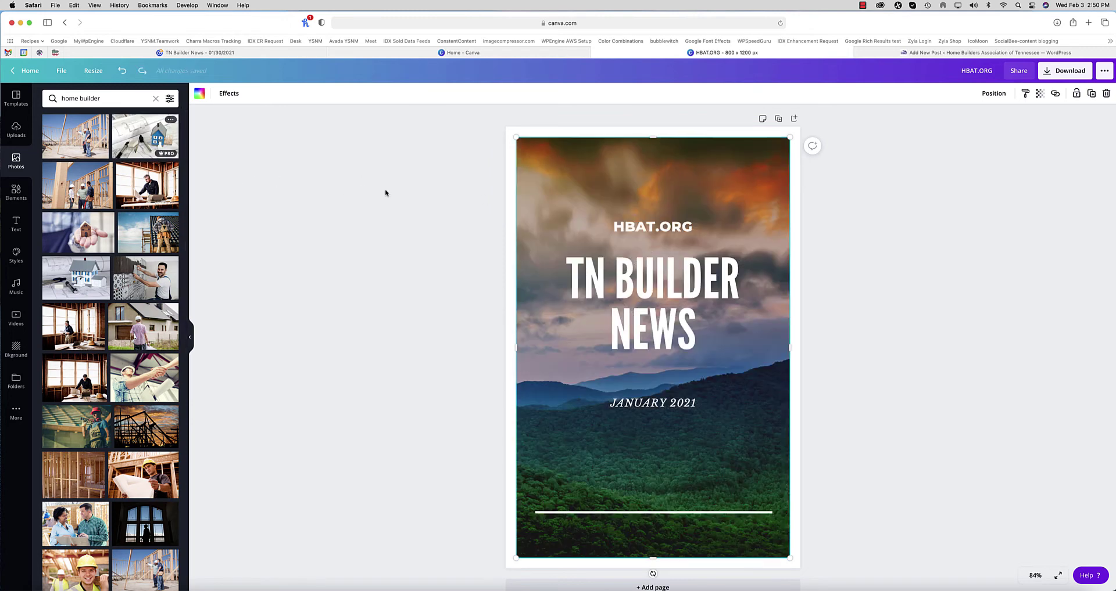
left_click_drag(153, 238, 531, 212)
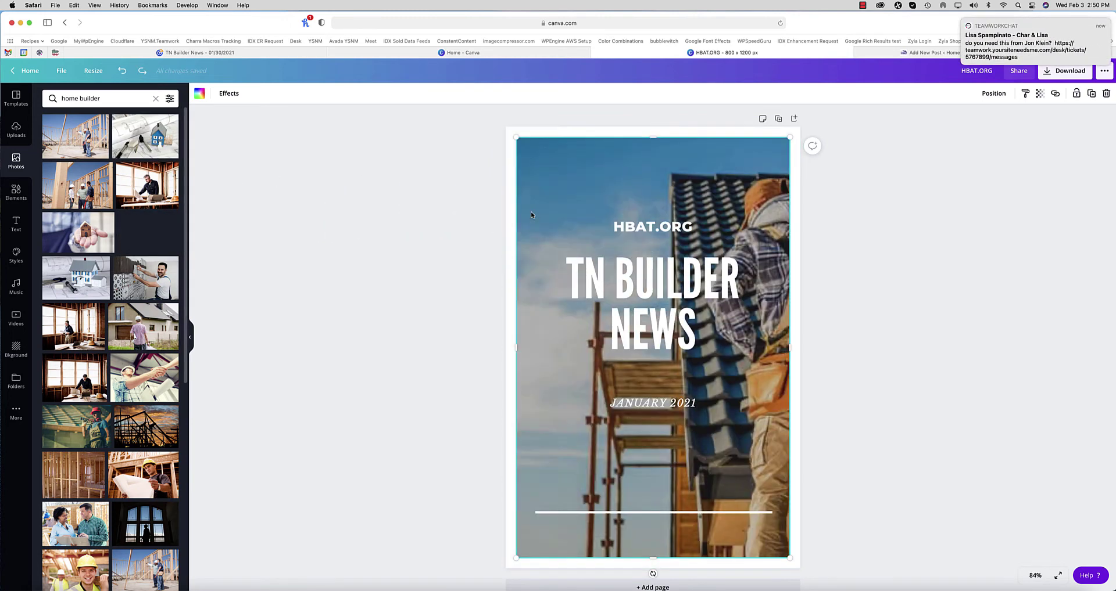
double_click(578, 203)
left_click_drag(642, 219, 394, 165)
left_click(238, 170)
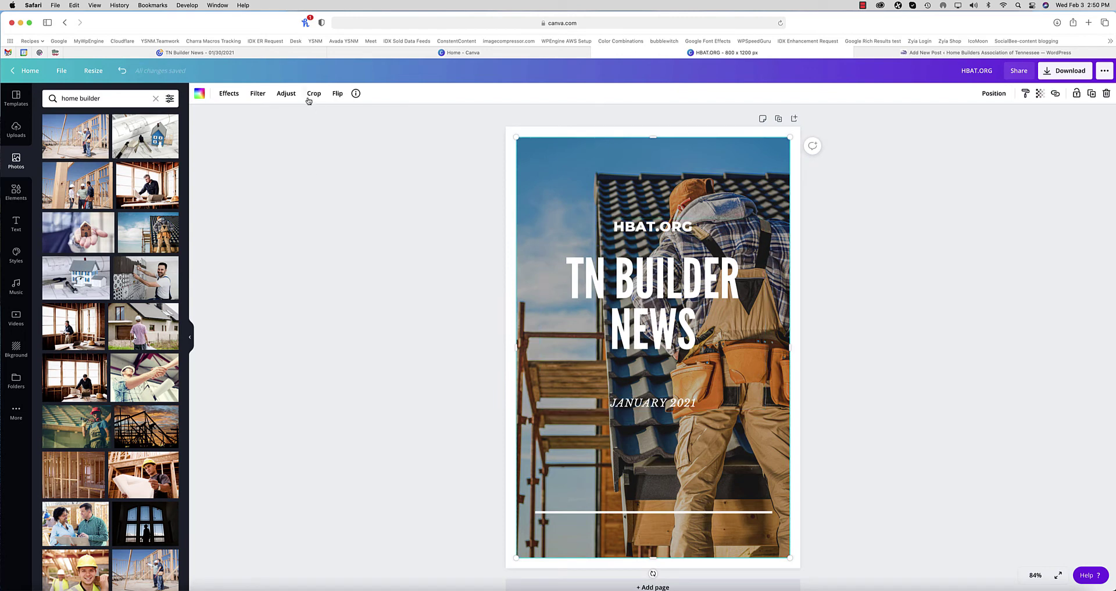
Step: Browse the Filter and Duotone effects, then lower the photo's brightness to -71
left_click(262, 96)
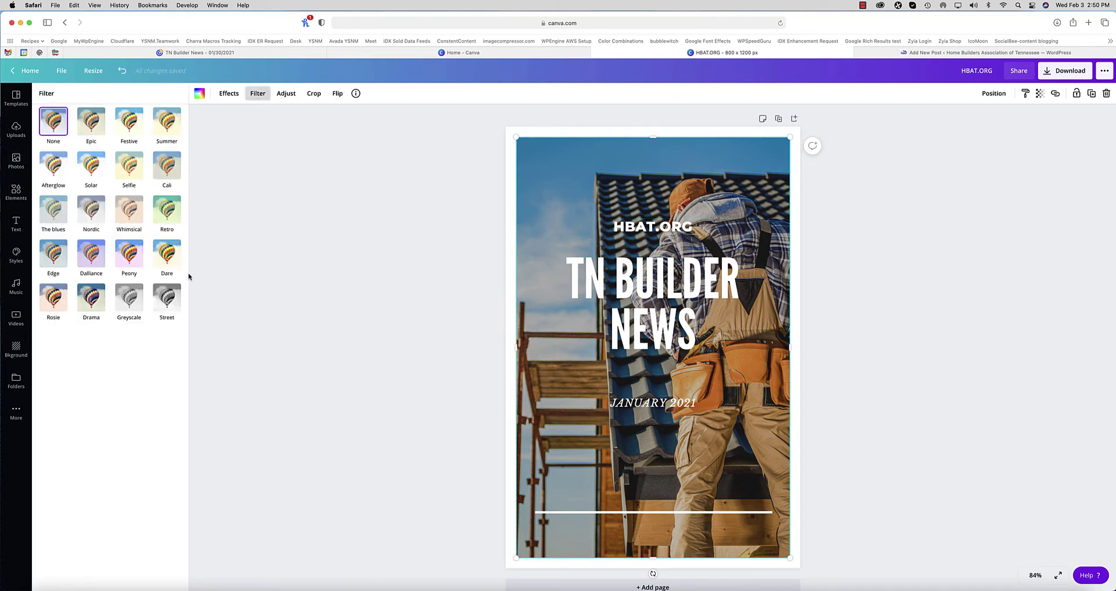
left_click(236, 96)
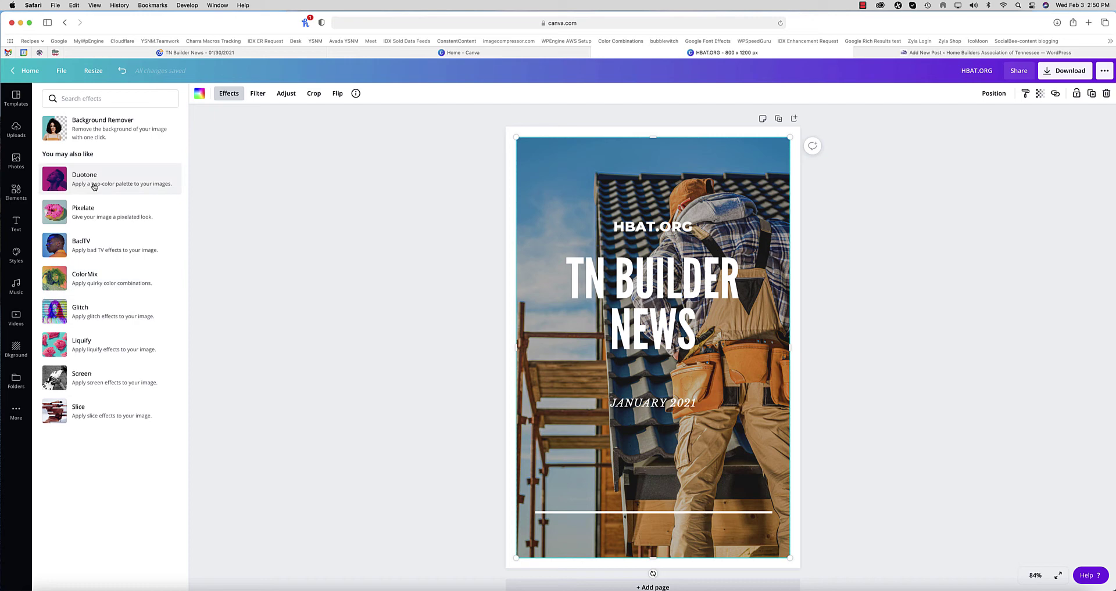
left_click(94, 186)
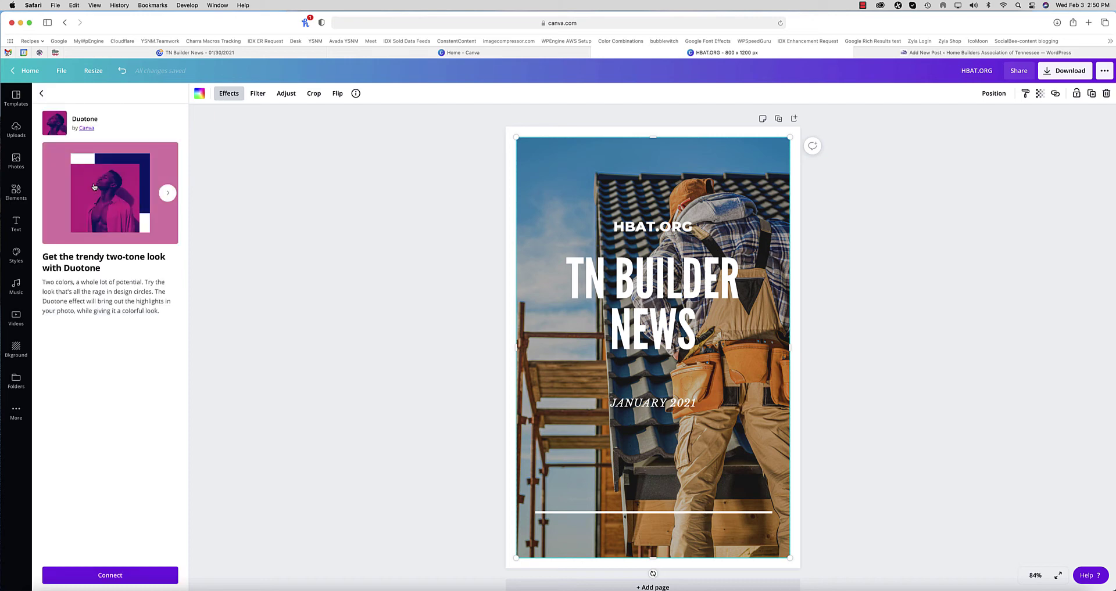
left_click(42, 93)
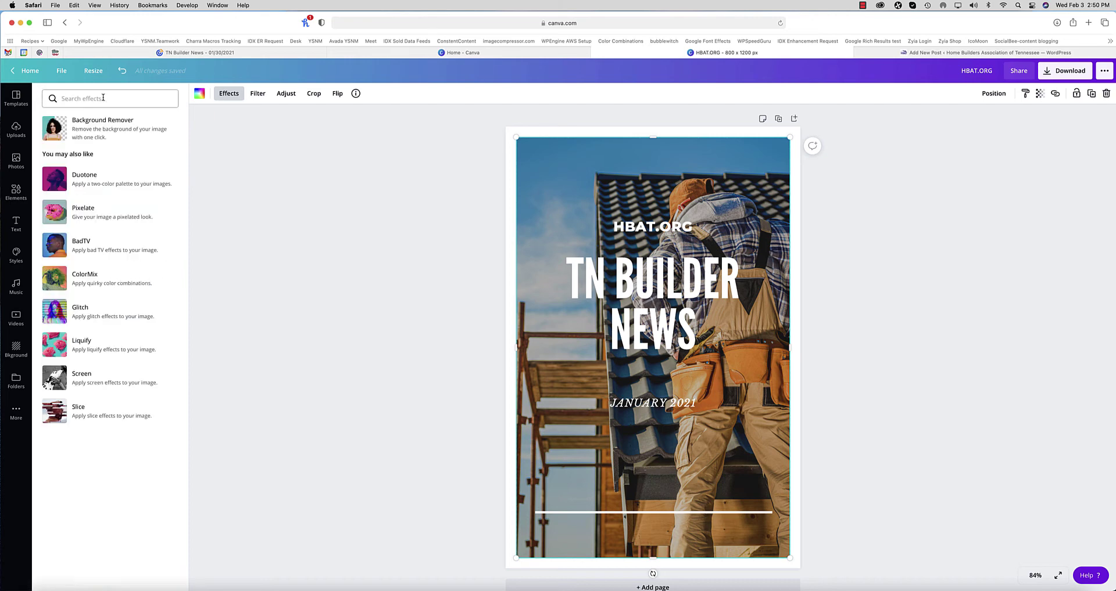
left_click(288, 95)
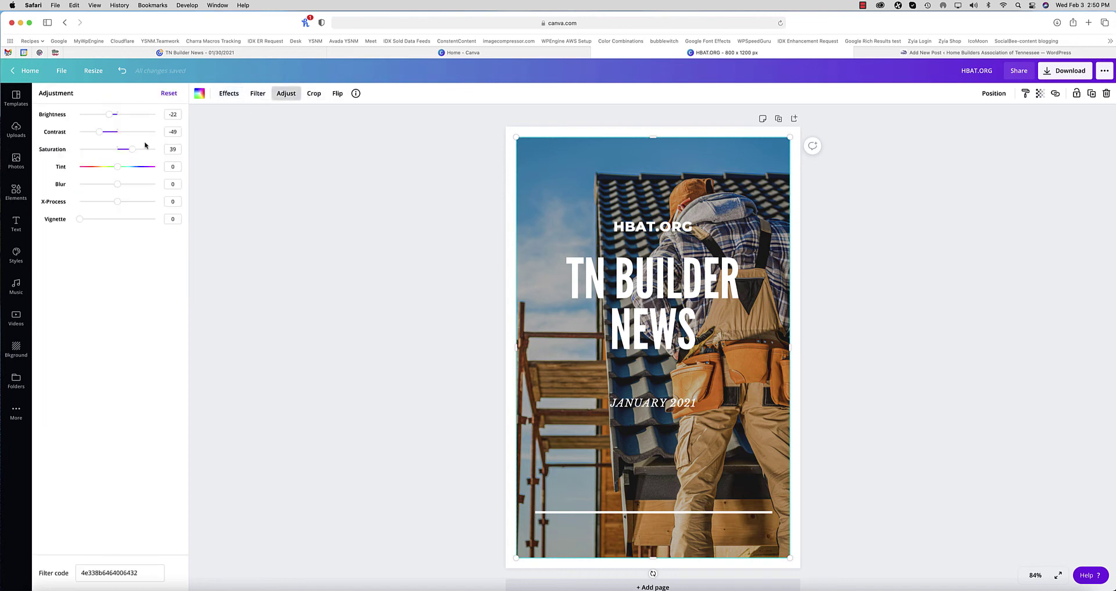
left_click_drag(109, 114, 92, 116)
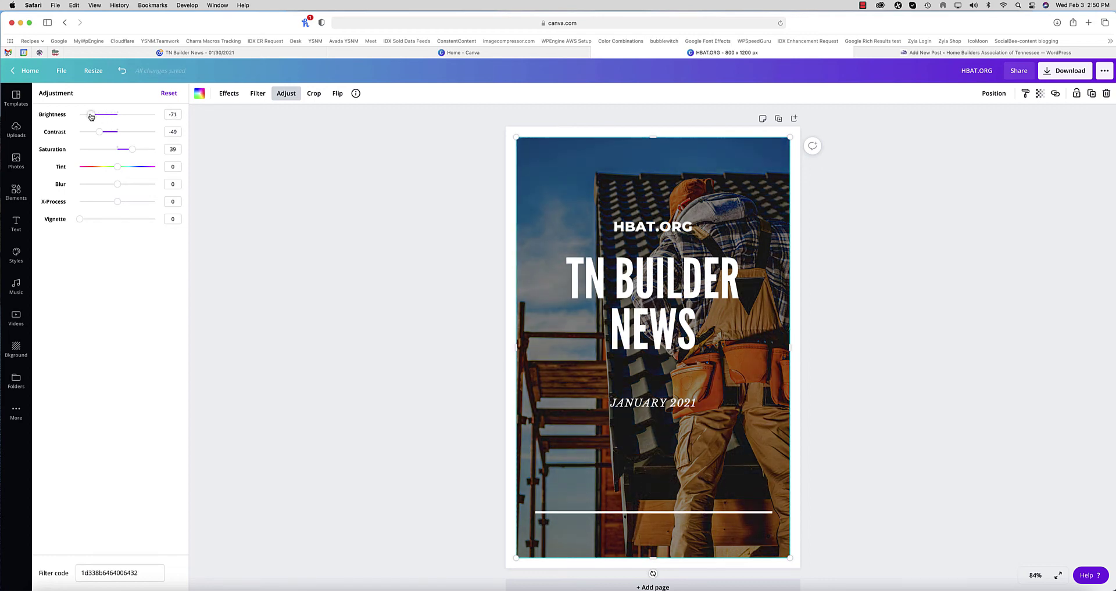
left_click(380, 170)
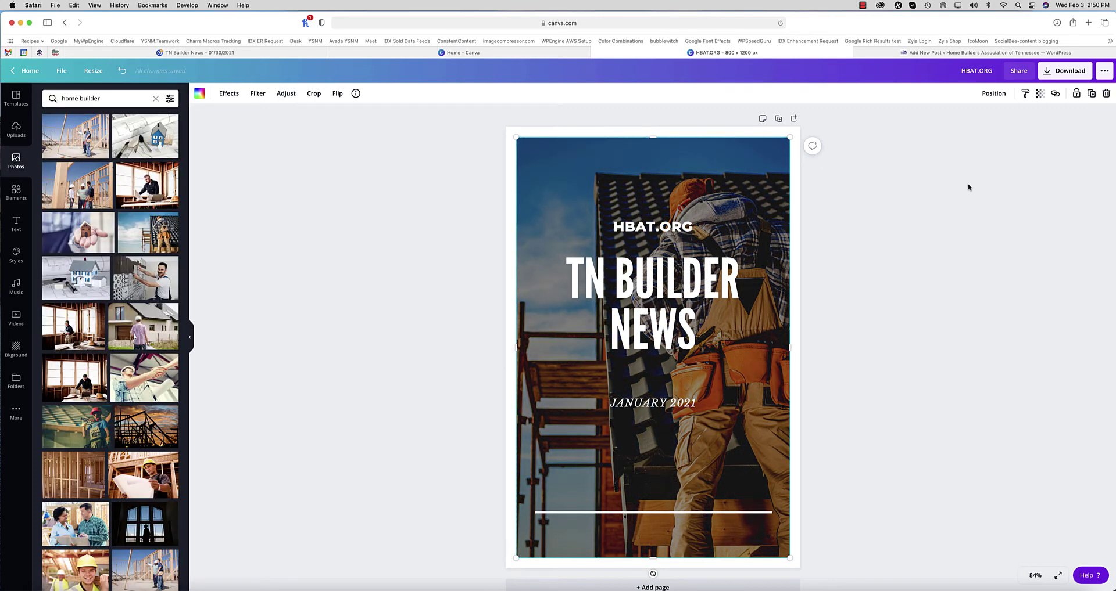
Step: Rename the design to 'HBAT.ORG Jan Newsletter'
left_click(934, 189)
left_click(994, 71)
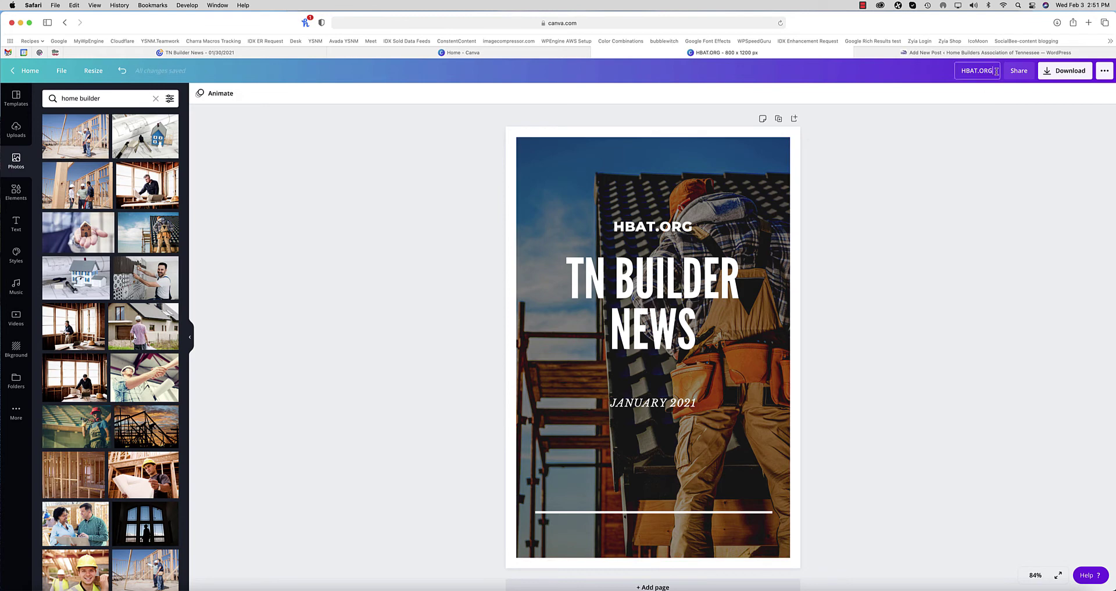
type("Jan Newsletter")
key("Return")
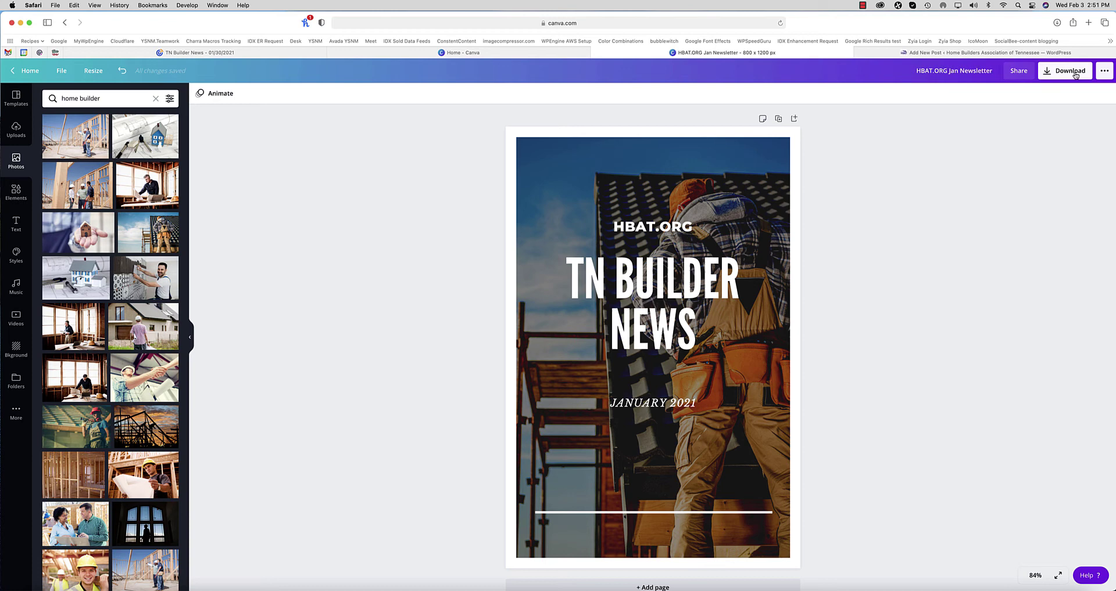
Step: Download the design as a compressed PNG and confirm it in Safari's downloads
left_click(1065, 70)
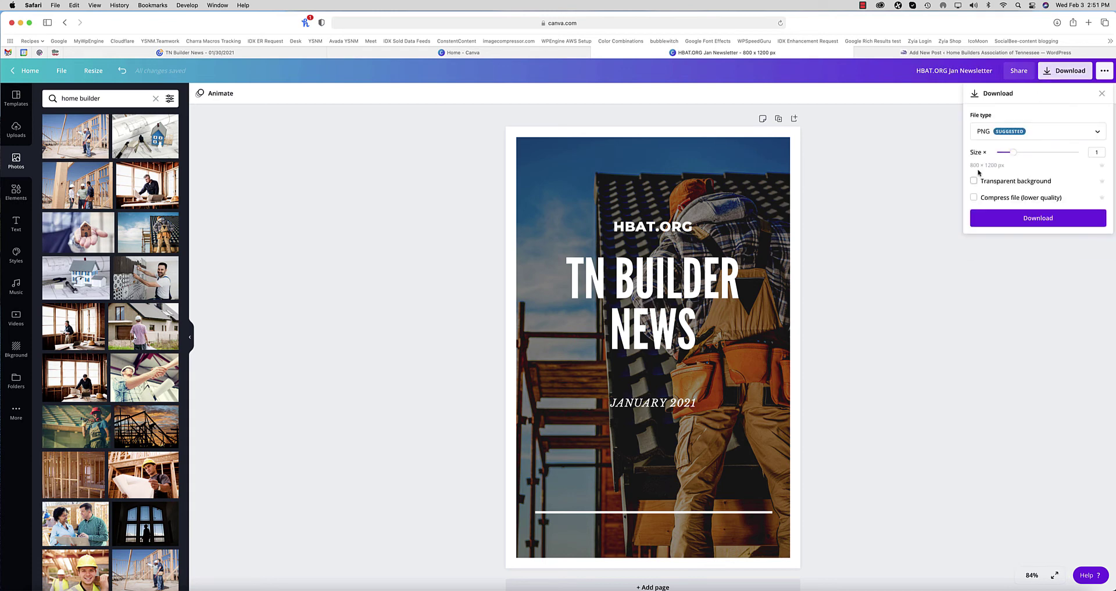
left_click(975, 197)
left_click(1035, 220)
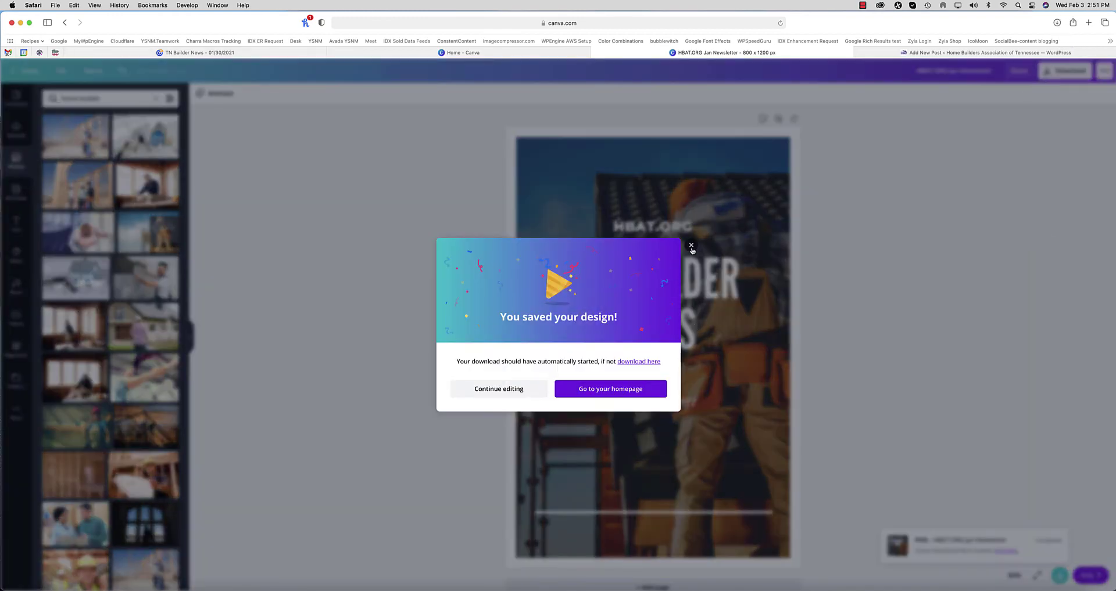
left_click(690, 246)
left_click(1056, 23)
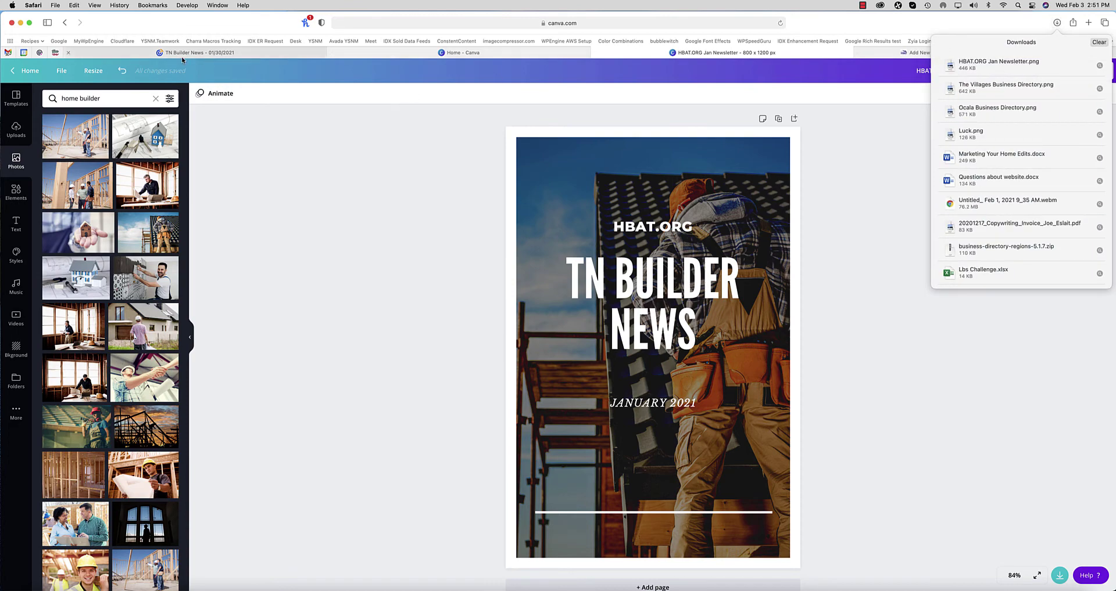
Step: Upload 'HBAT.ORG Jan Newsletter.png' and set it as the WordPress draft's featured image
left_click(279, 52)
left_click(945, 52)
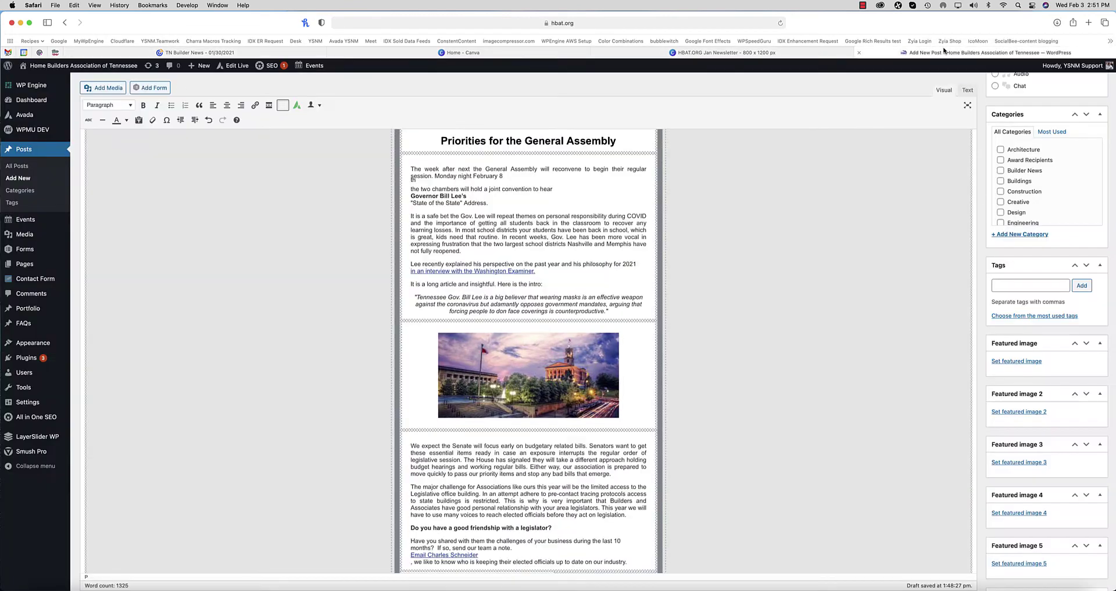
left_click(1020, 365)
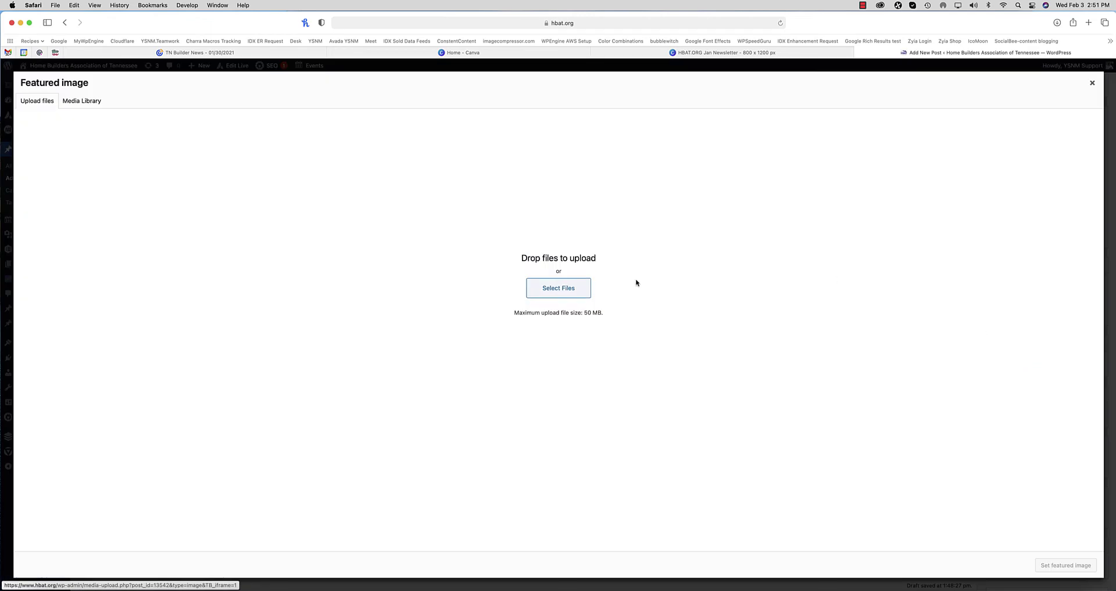
left_click(560, 288)
scroll(489, 273, "down", 10)
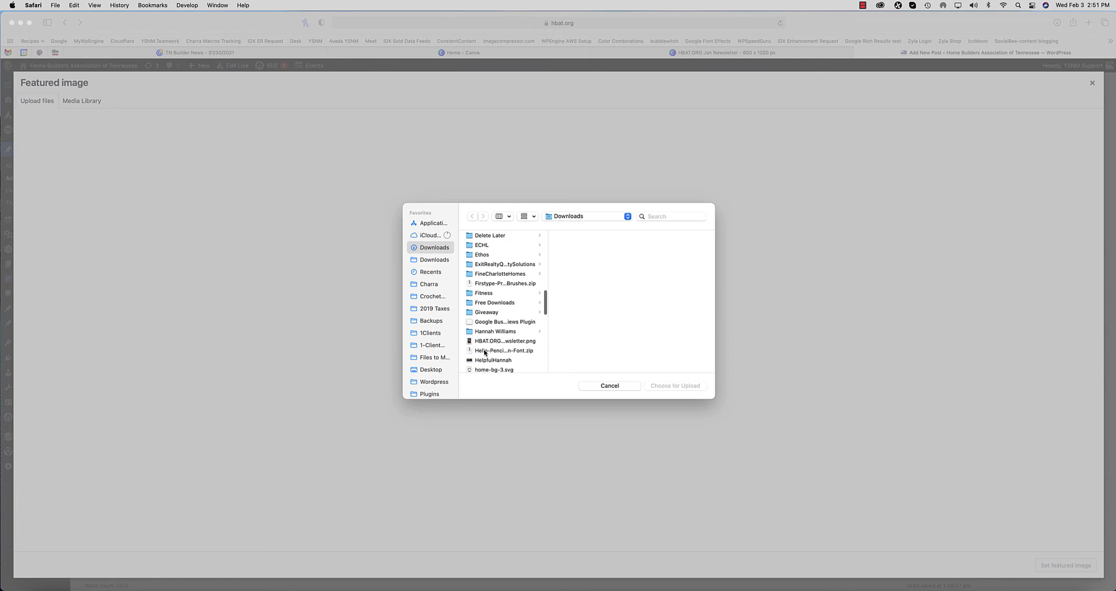
double_click(486, 340)
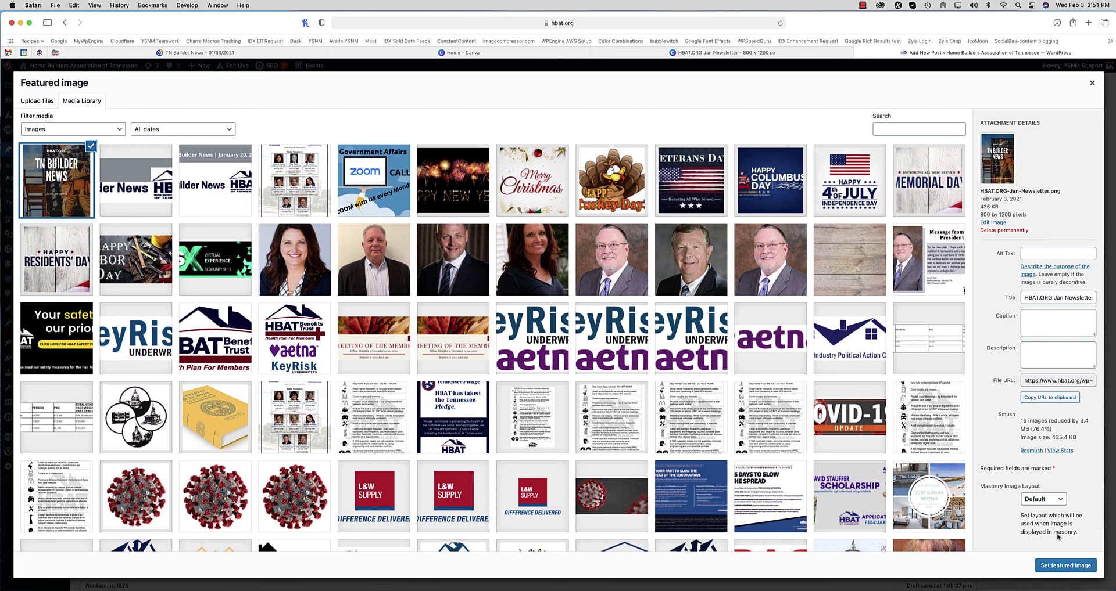
left_click(1054, 565)
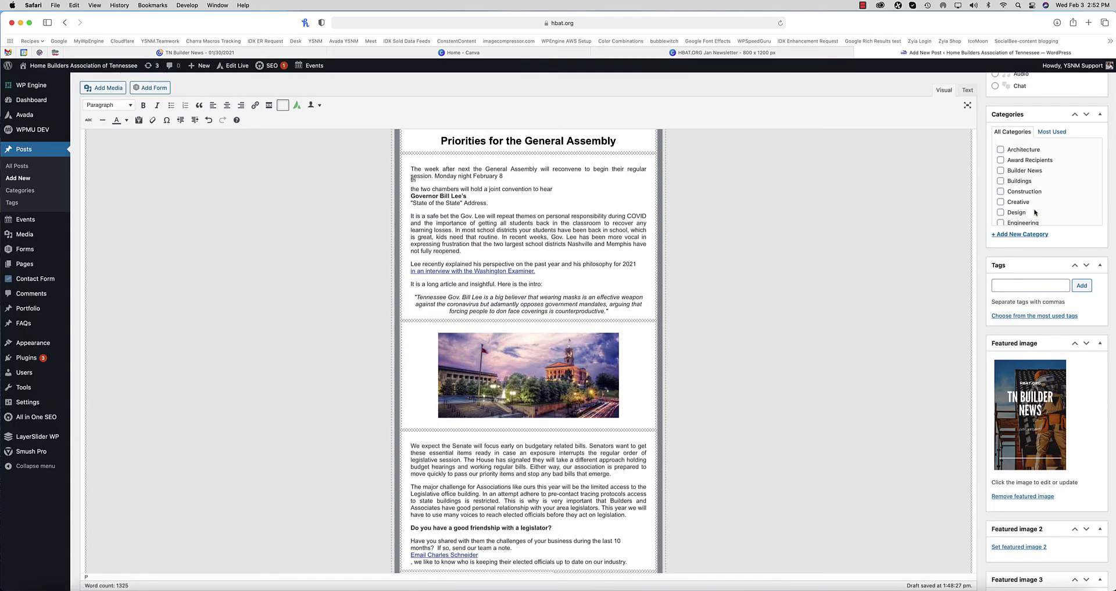
scroll(1034, 212, "up", 3)
scroll(1034, 212, "up", 5)
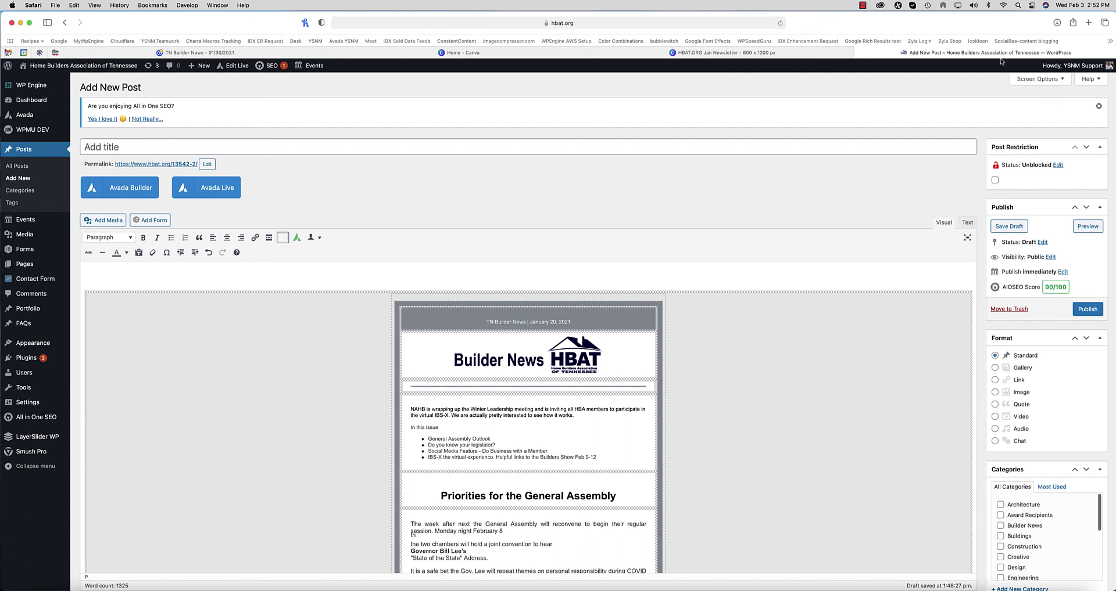
left_click(863, 5)
left_click(865, 18)
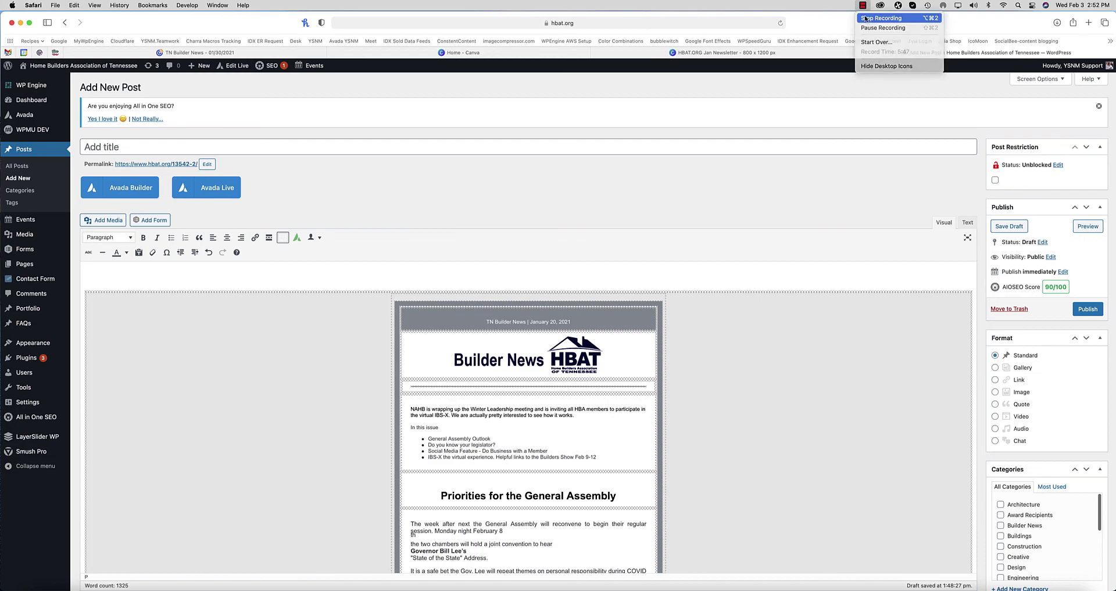